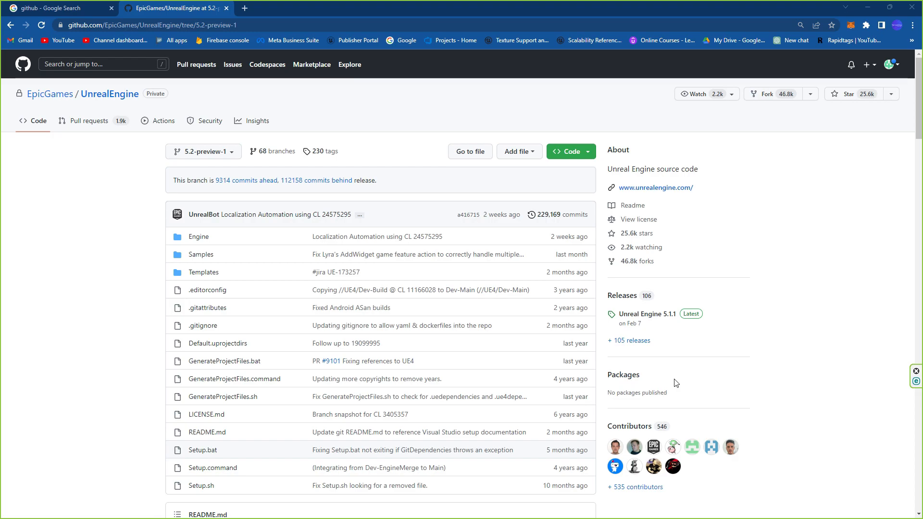
Examine the README of the UnrealEngine repository's 5.2-preview-1 branch and the list of available branches.
{"action": "scroll", "coordinate": [486, 198], "scroll_direction": "down", "scroll_amount": 1}
{"action": "scroll", "coordinate": [289, 235], "scroll_direction": "up", "scroll_amount": 1}
{"action": "scroll", "coordinate": [427, 313], "scroll_direction": "down", "scroll_amount": 10}
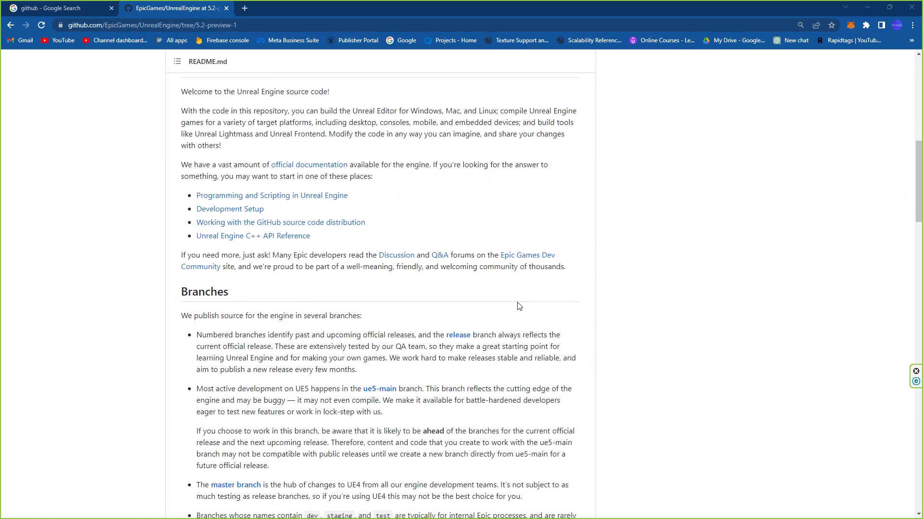
{"action": "scroll", "coordinate": [229, 247], "scroll_direction": "up", "scroll_amount": 10}
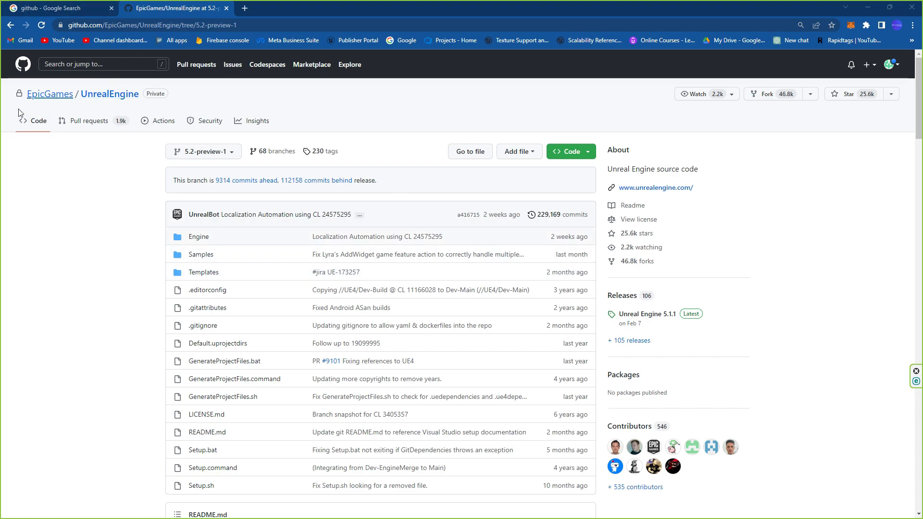
{"action": "left_click", "coordinate": [197, 152]}
{"action": "scroll", "coordinate": [235, 331], "scroll_direction": "down", "scroll_amount": 2}
{"action": "scroll", "coordinate": [244, 343], "scroll_direction": "down", "scroll_amount": 6}
{"action": "scroll", "coordinate": [243, 315], "scroll_direction": "up", "scroll_amount": 3}
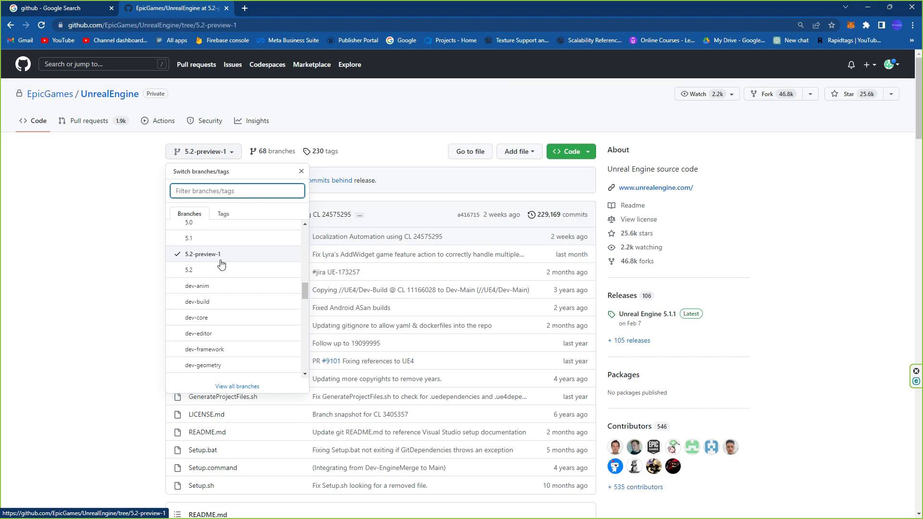
{"action": "left_click", "coordinate": [56, 252]}
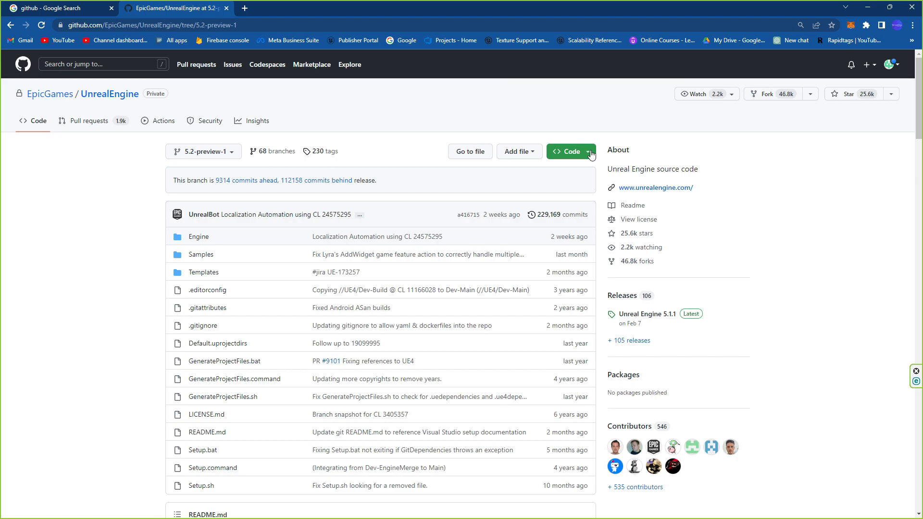
Show the repository's code download options, and switch to the extracted UnrealEngine-5.2-preview-1 folder in File Explorer.
{"action": "left_click", "coordinate": [575, 154]}
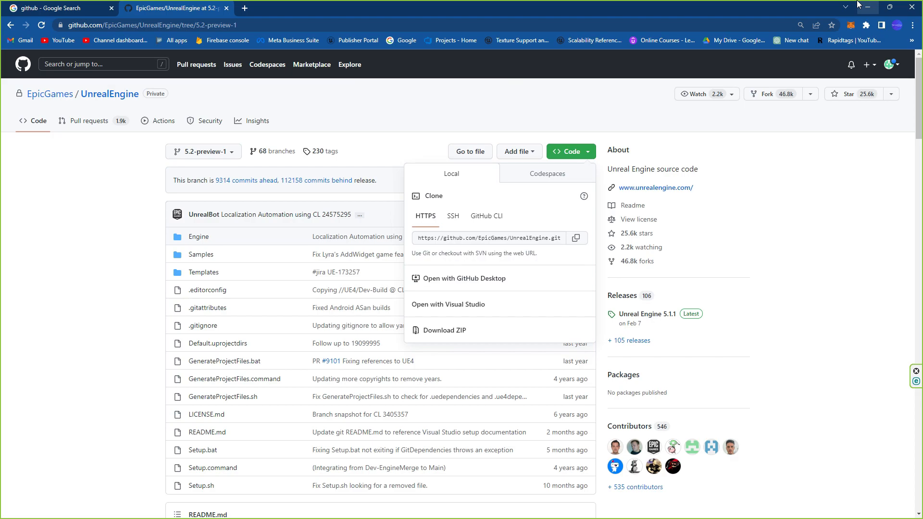
{"action": "left_click", "coordinate": [865, 6]}
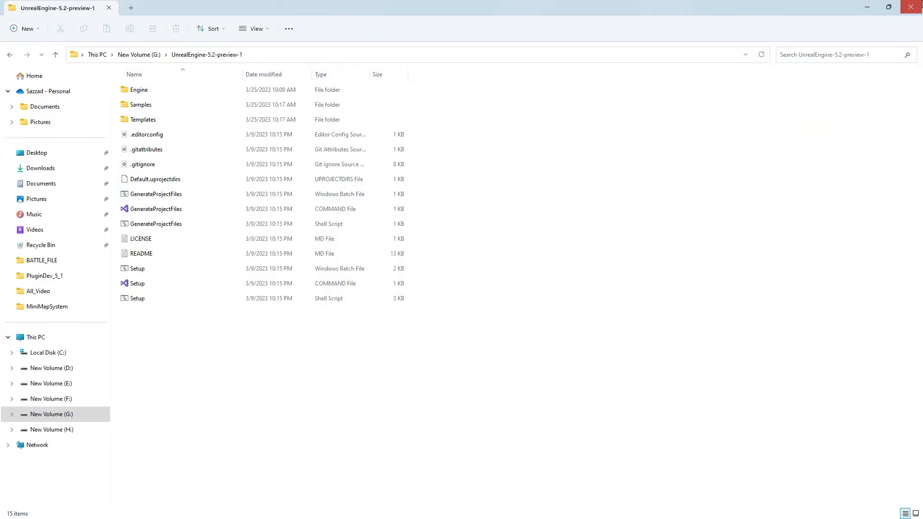
{"action": "left_click", "coordinate": [875, 6]}
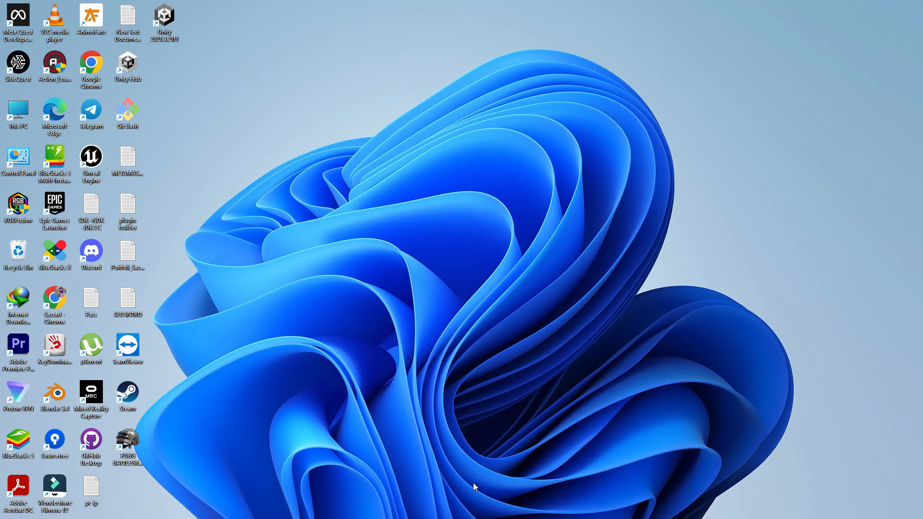
{"action": "mouse_move", "coordinate": [459, 507]}
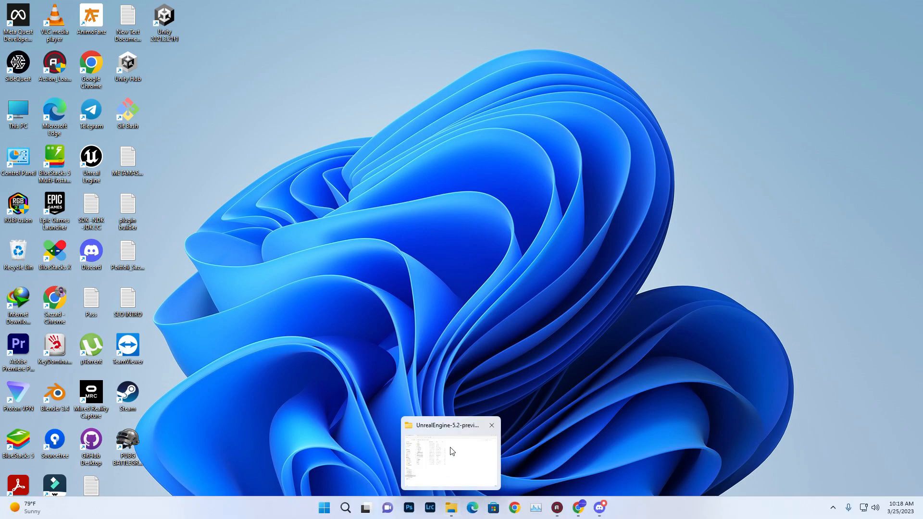
{"action": "left_click", "coordinate": [425, 449]}
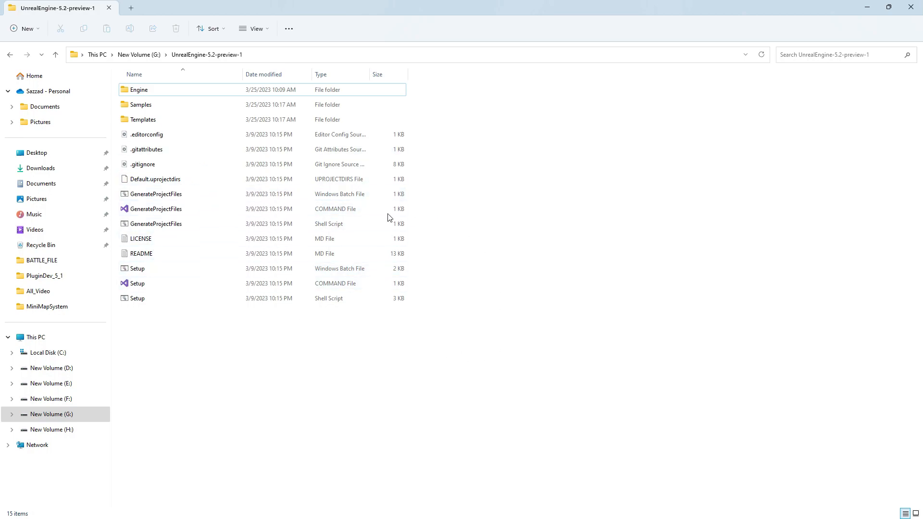
Switch to Chrome and copy the UnrealEngine repository's HTTPS clone URL.
{"action": "mouse_move", "coordinate": [576, 511]}
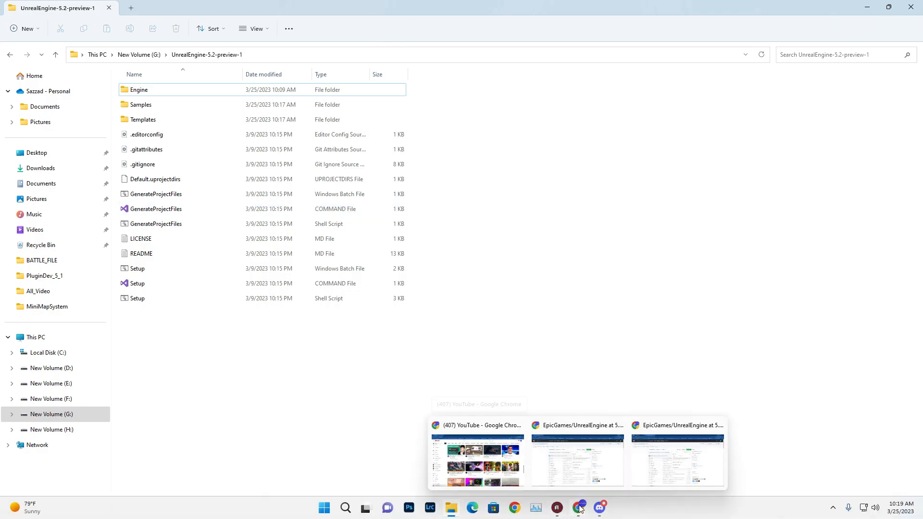
{"action": "left_click", "coordinate": [585, 466]}
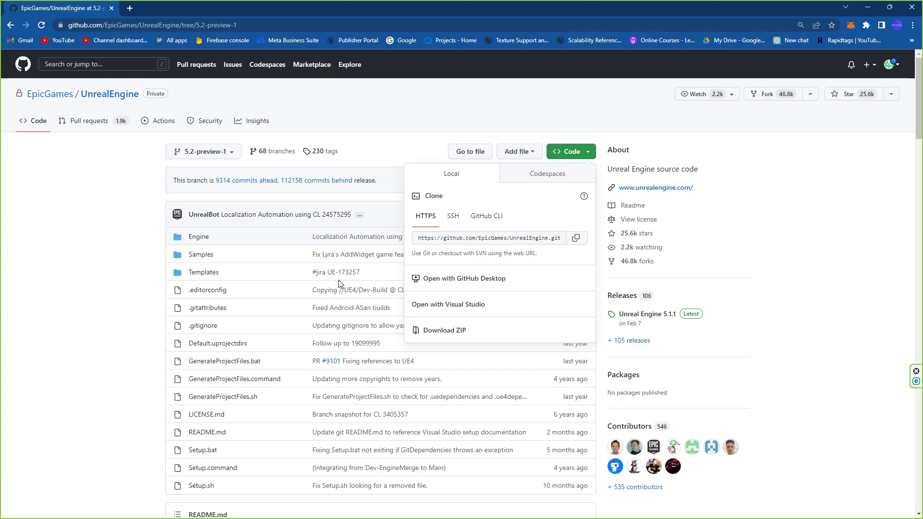
{"action": "left_click", "coordinate": [575, 238]}
{"action": "left_click", "coordinate": [867, 6]}
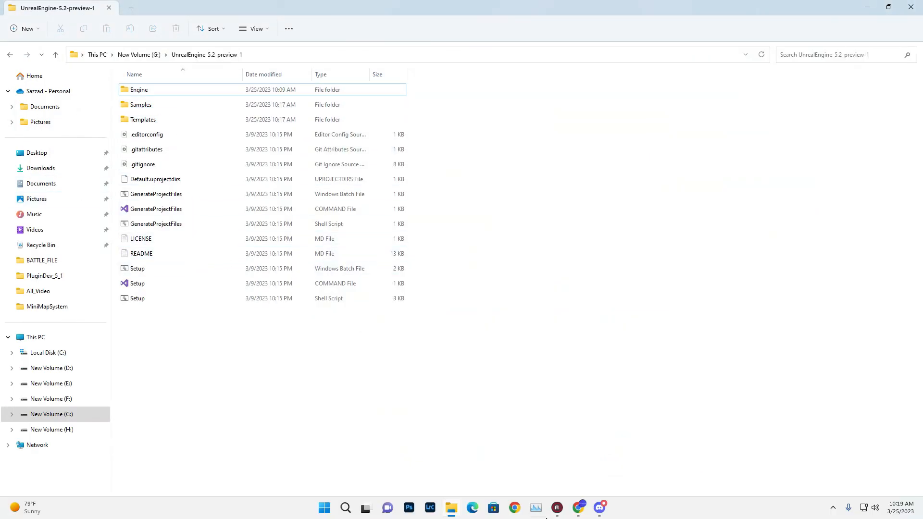
Review the clone and download options in the other Chrome window showing the UnrealEngine repository.
{"action": "left_click", "coordinate": [578, 507]}
{"action": "left_click", "coordinate": [489, 442]}
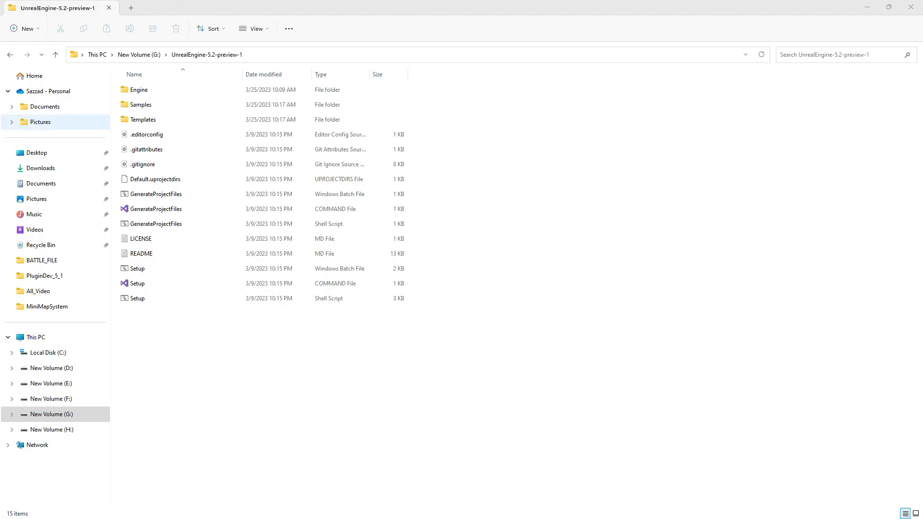
{"action": "mouse_move", "coordinate": [578, 508]}
{"action": "left_click", "coordinate": [687, 470]}
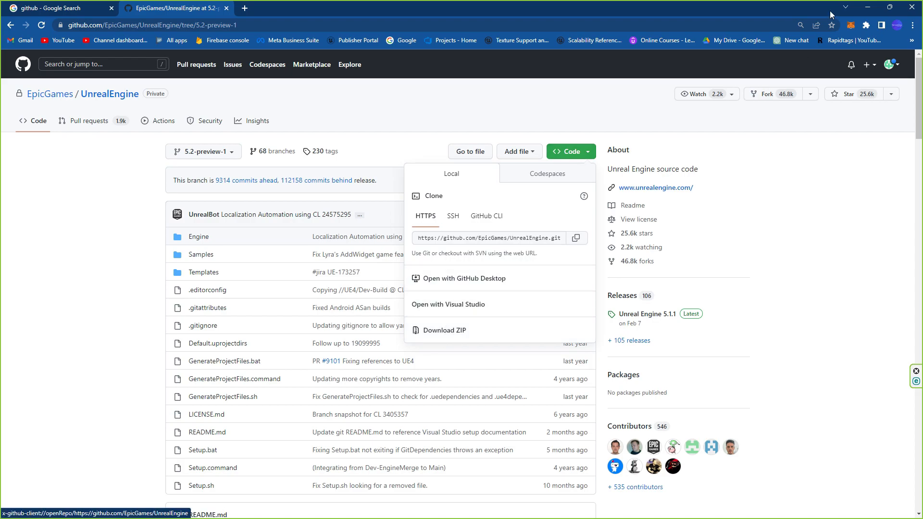
{"action": "left_click", "coordinate": [868, 7]}
Open the Compressed folder in Downloads and view the actions available for the UnrealEngine-5.2-preview-1 archive.
{"action": "left_click", "coordinate": [40, 168]}
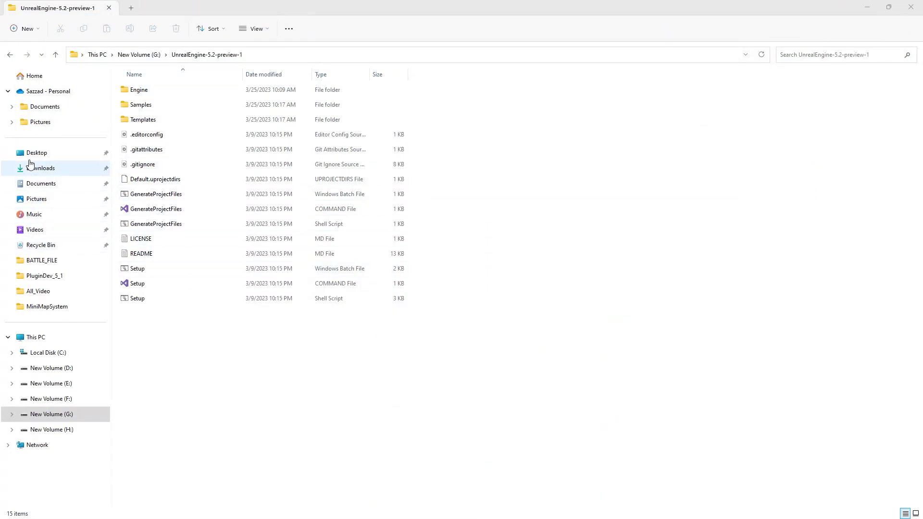
{"action": "double_click", "coordinate": [208, 102]}
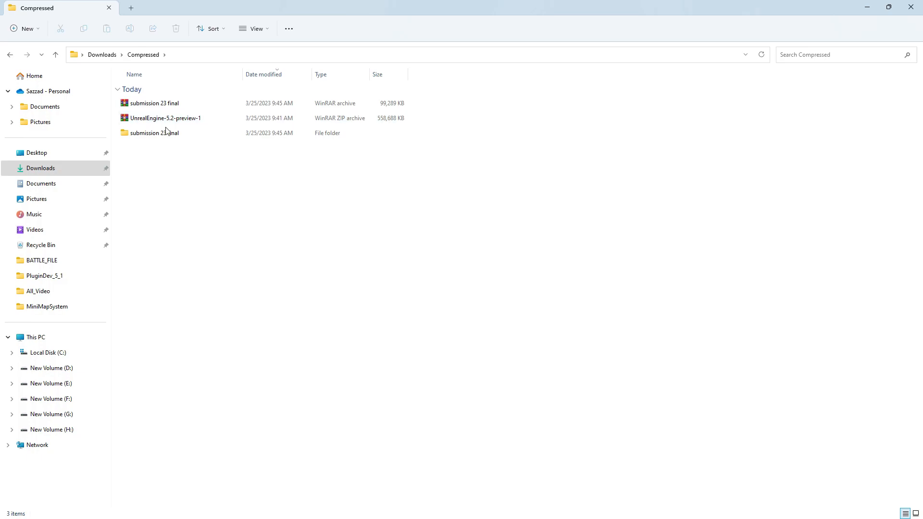
{"action": "right_click", "coordinate": [182, 120]}
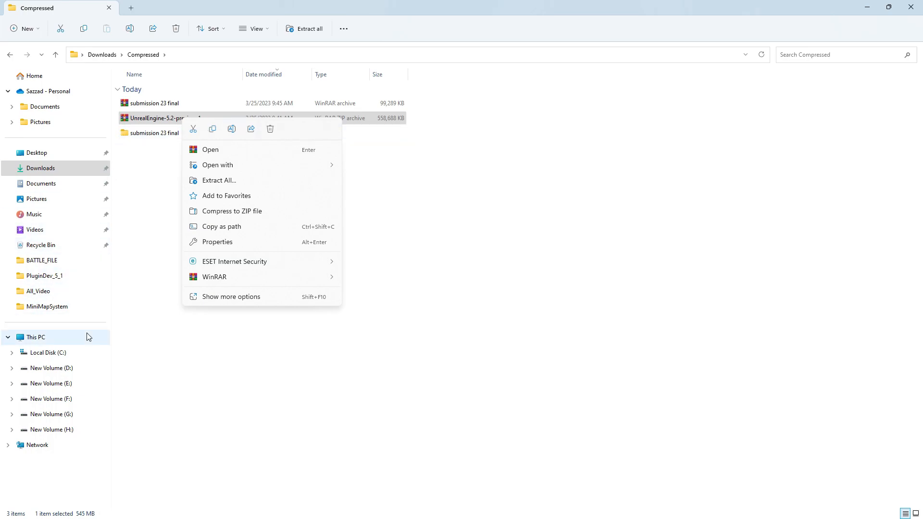
Open the UnrealEngine-5.2-preview-1 folder on New Volume (G:).
{"action": "left_click", "coordinate": [69, 422]}
{"action": "left_click", "coordinate": [68, 422]}
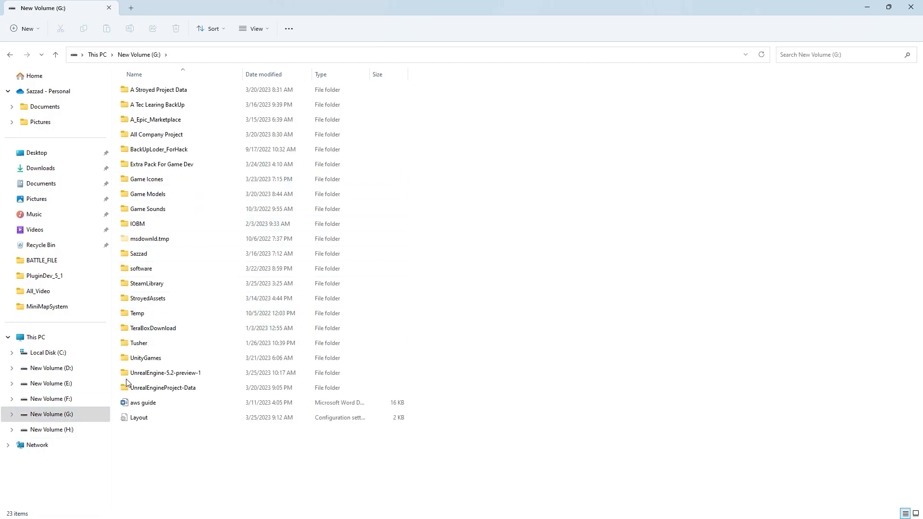
{"action": "double_click", "coordinate": [181, 373]}
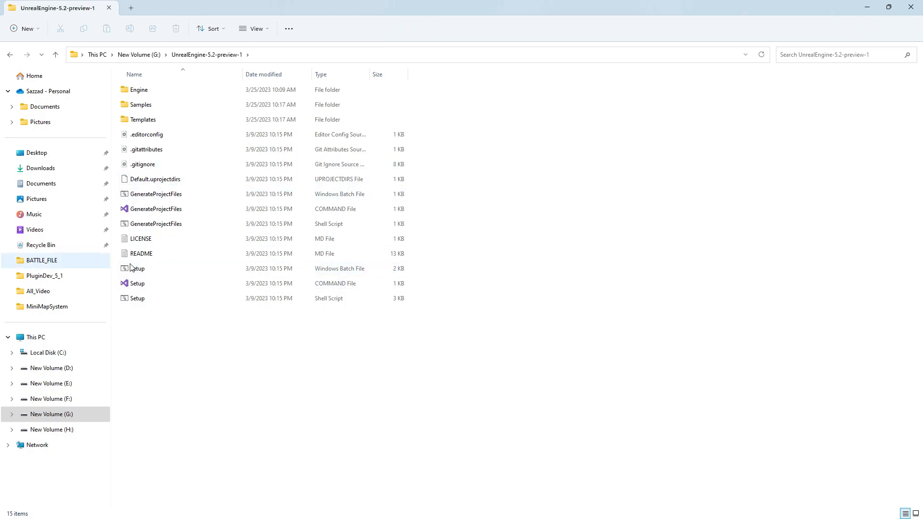
Run the Setup Windows batch file, and generate the Visual Studio project files with the GenerateProjectFiles batch file.
{"action": "left_click", "coordinate": [147, 272]}
{"action": "double_click", "coordinate": [147, 272]}
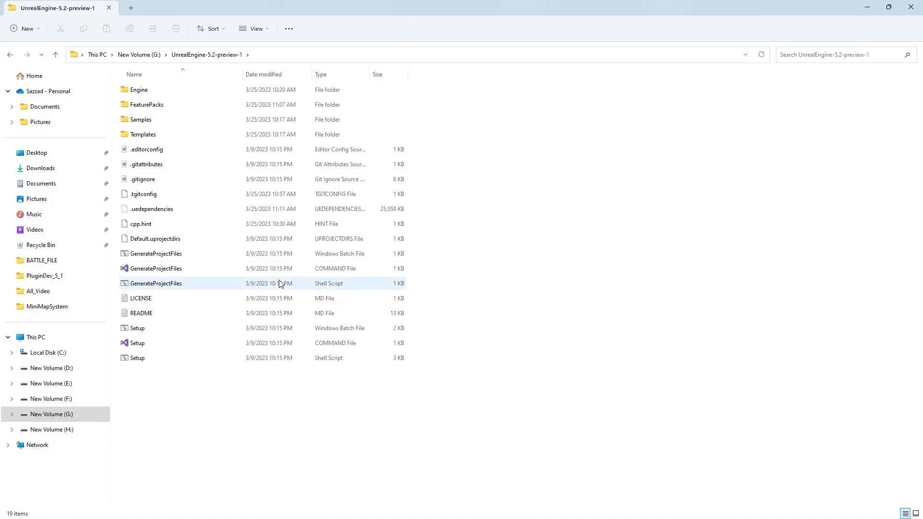
{"action": "double_click", "coordinate": [182, 329]}
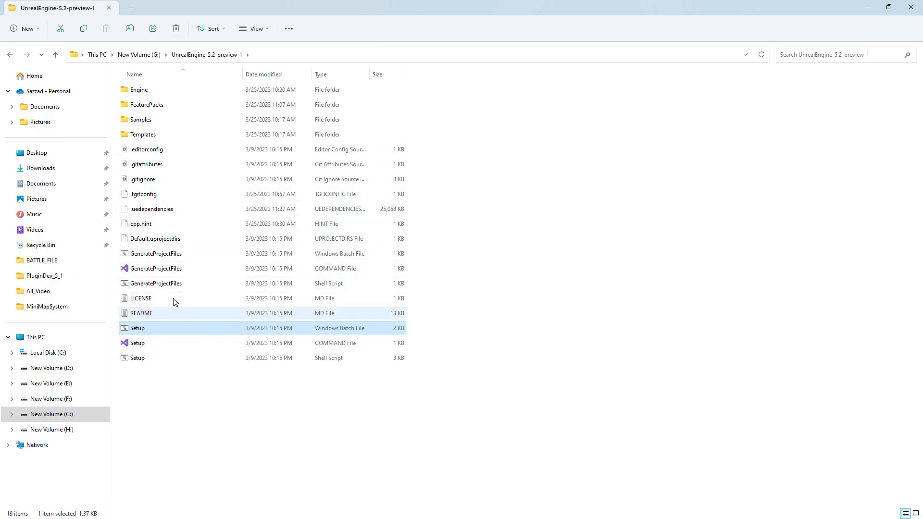
{"action": "left_click", "coordinate": [165, 259]}
{"action": "double_click", "coordinate": [164, 258]}
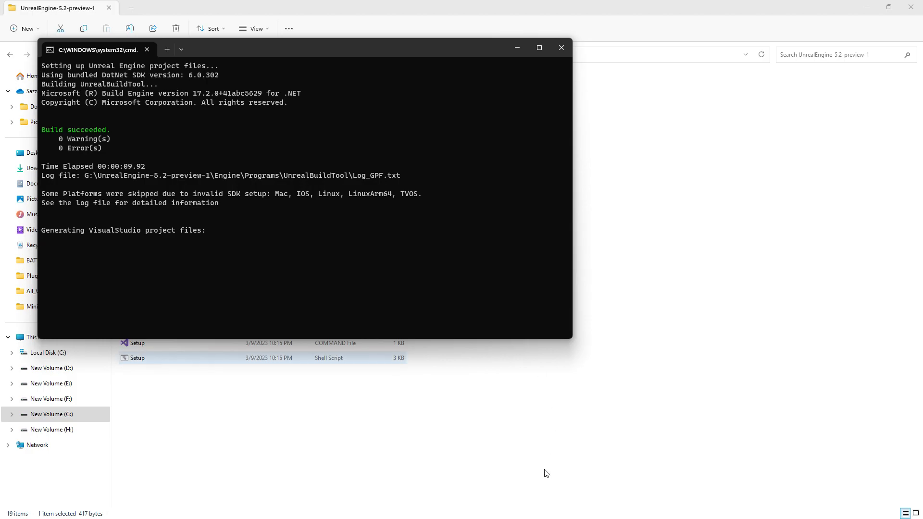
Launch Visual Studio Installer and open the modification options for Visual Studio Community 2022.
{"action": "mouse_move", "coordinate": [379, 510]}
{"action": "left_click", "coordinate": [334, 508]}
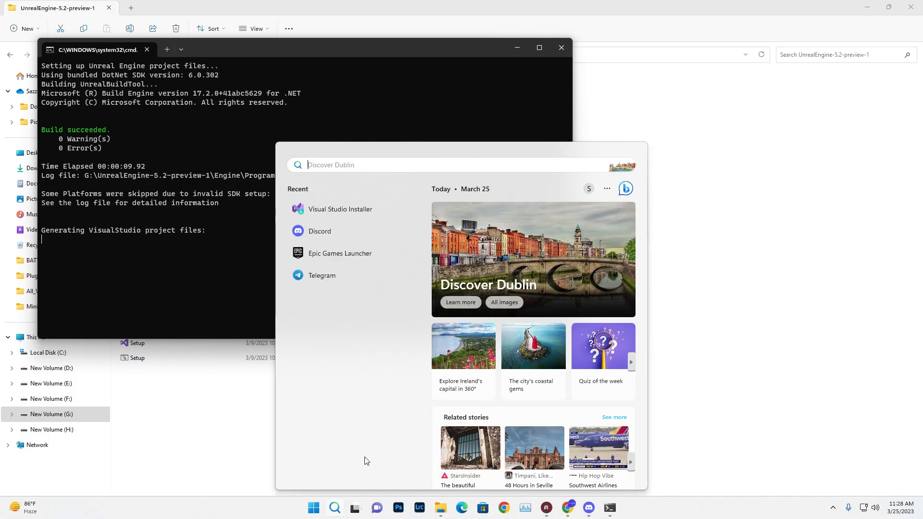
{"action": "left_click", "coordinate": [371, 214]}
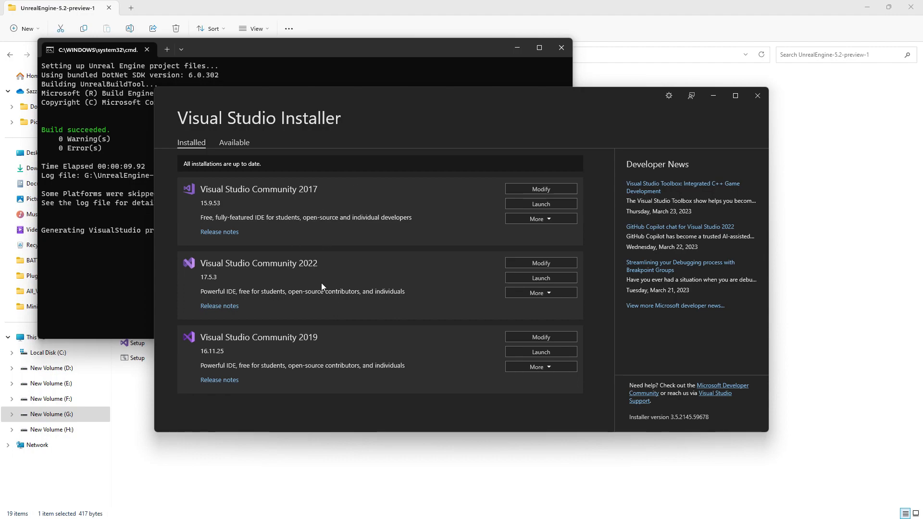
{"action": "left_click", "coordinate": [558, 263]}
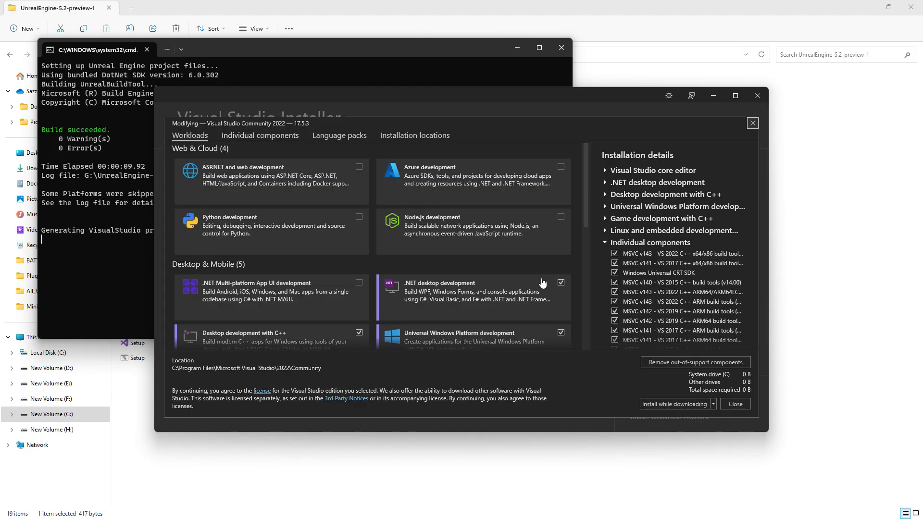
Check the selected workloads for .NET desktop, C++ desktop, Universal Windows Platform, C++ game, and Linux and embedded C++ development.
{"action": "scroll", "coordinate": [421, 270], "scroll_direction": "down", "scroll_amount": 1}
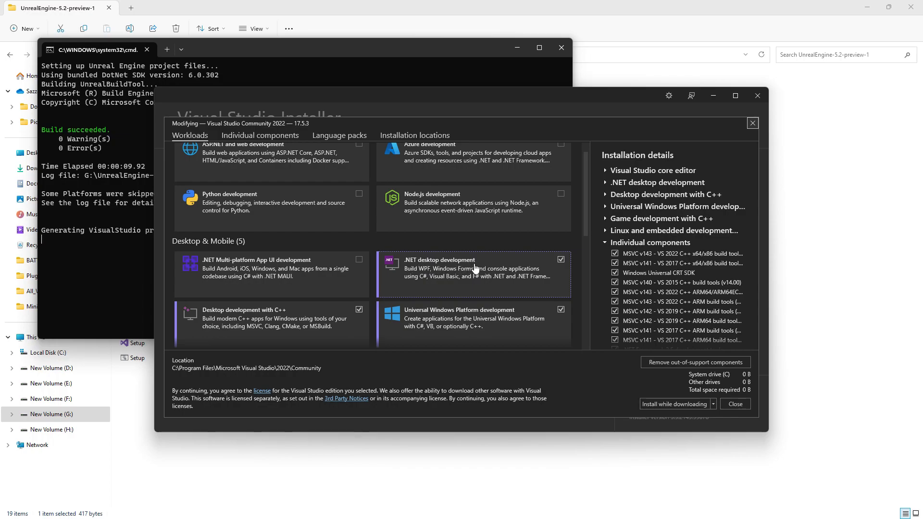
{"action": "scroll", "coordinate": [300, 294], "scroll_direction": "down", "scroll_amount": 1}
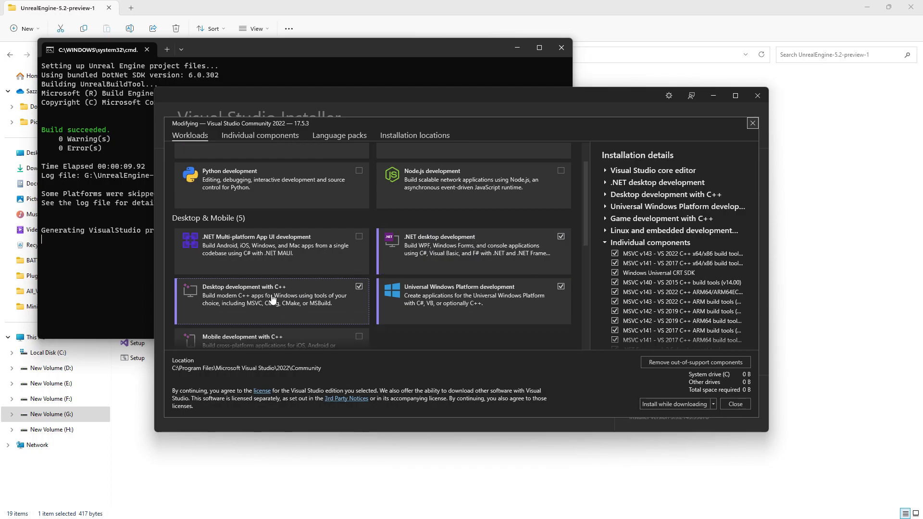
{"action": "scroll", "coordinate": [447, 315], "scroll_direction": "up", "scroll_amount": 2}
{"action": "scroll", "coordinate": [448, 315], "scroll_direction": "down", "scroll_amount": 9}
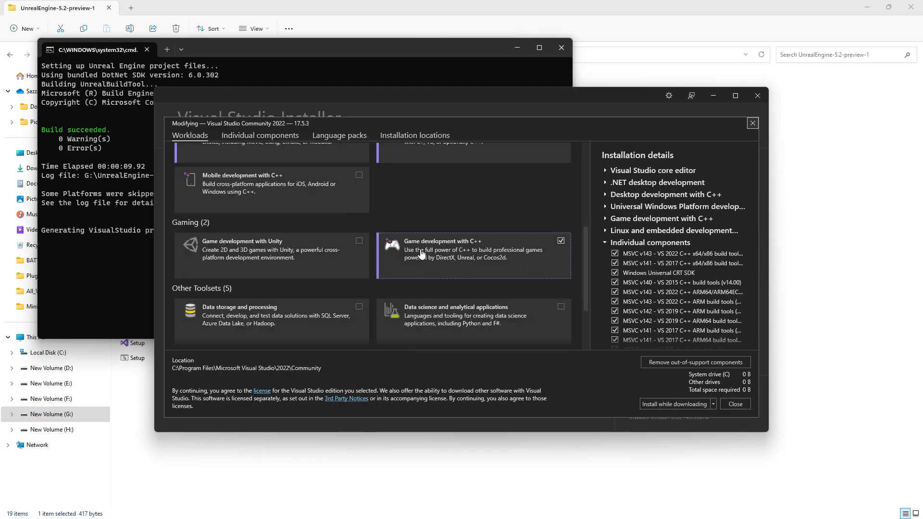
{"action": "scroll", "coordinate": [423, 260], "scroll_direction": "up", "scroll_amount": 2}
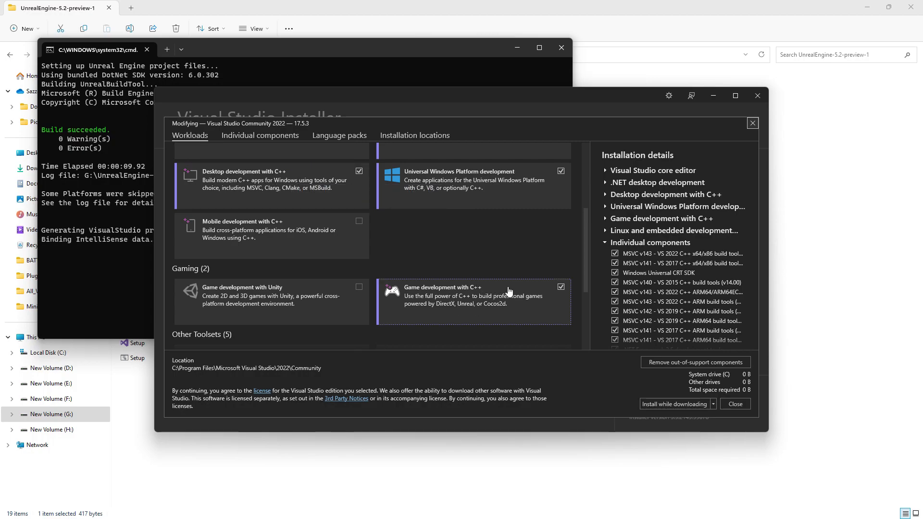
{"action": "left_click", "coordinate": [484, 299]}
{"action": "scroll", "coordinate": [484, 299], "scroll_direction": "up", "scroll_amount": 3}
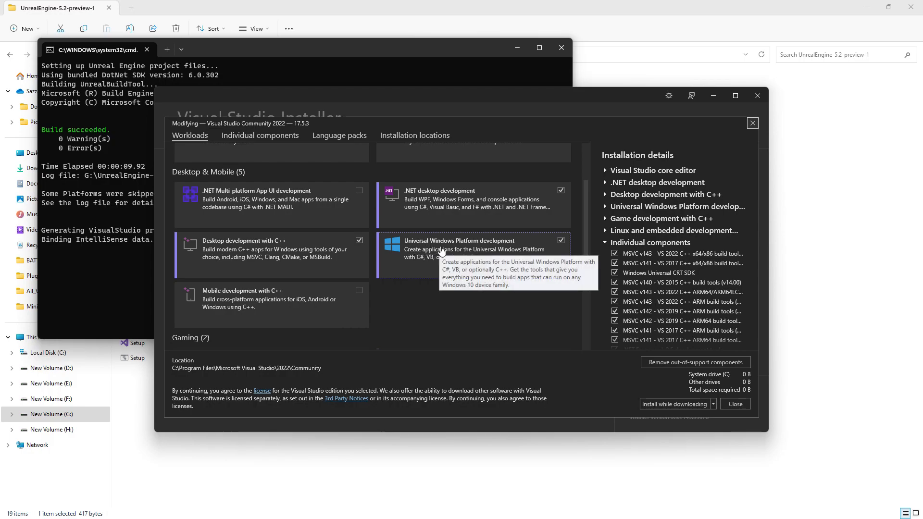
{"action": "scroll", "coordinate": [516, 277], "scroll_direction": "down", "scroll_amount": 5}
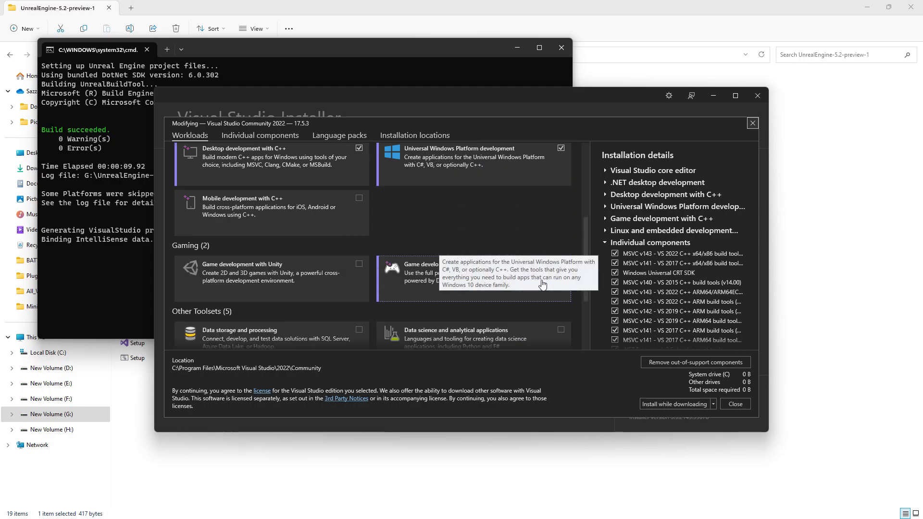
{"action": "scroll", "coordinate": [486, 263], "scroll_direction": "down", "scroll_amount": 2}
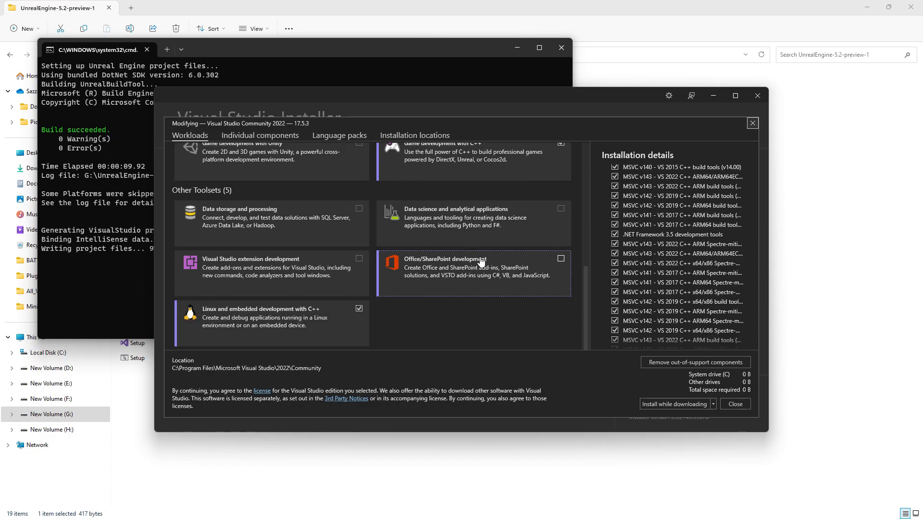
{"action": "left_click", "coordinate": [225, 313]}
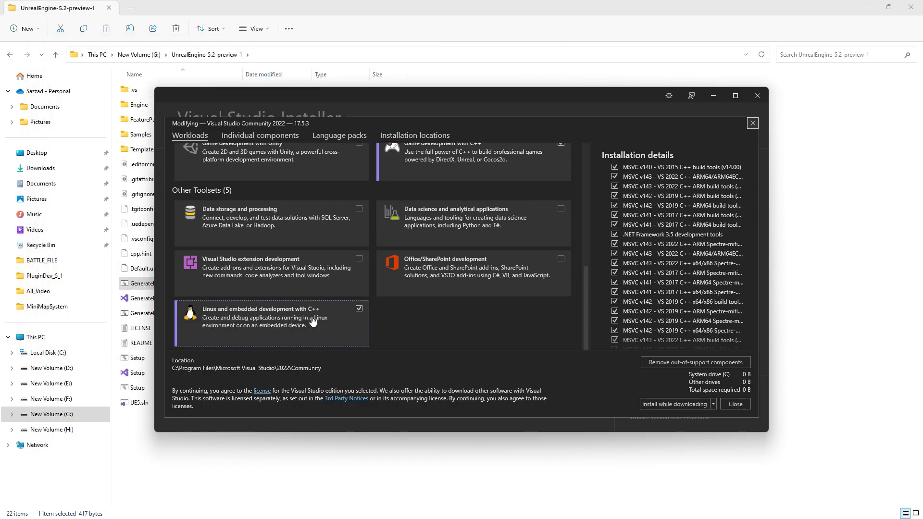
{"action": "scroll", "coordinate": [398, 320], "scroll_direction": "up", "scroll_amount": 10}
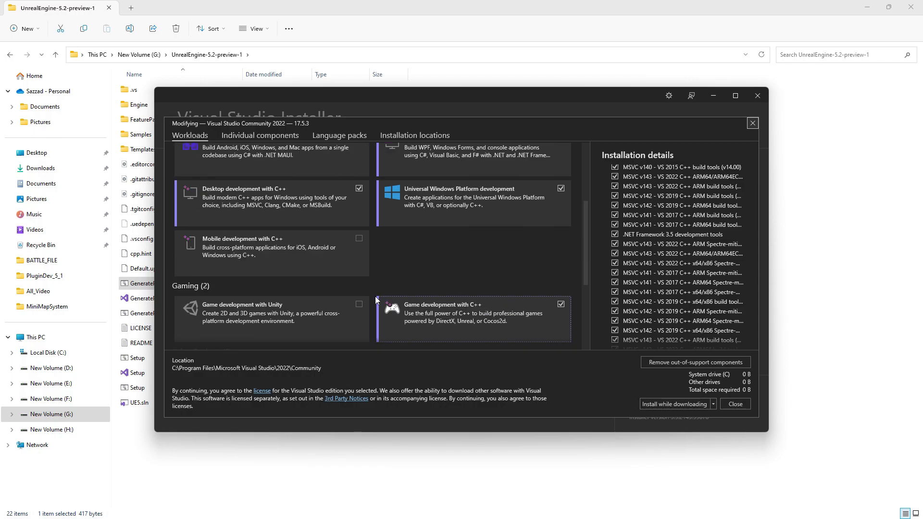
Search the individual components for msvc, check that the MSVC build tools and libraries are selected, and close Visual Studio Installer.
{"action": "left_click", "coordinate": [249, 137]}
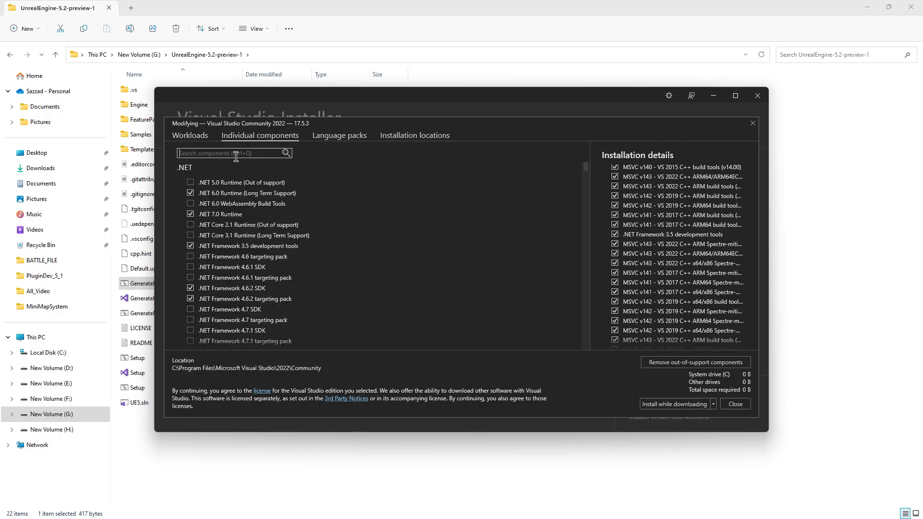
{"action": "type", "text": "msv"}
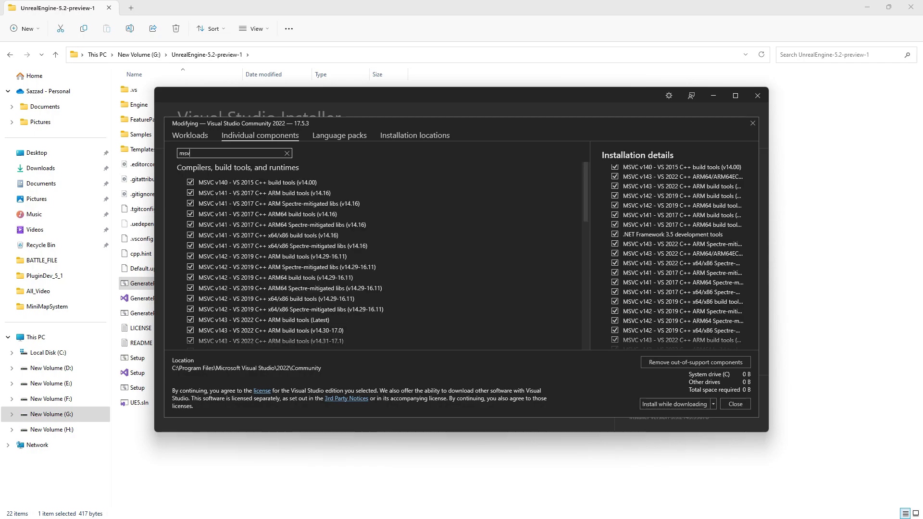
{"action": "type", "text": "c"}
{"action": "scroll", "coordinate": [277, 190], "scroll_direction": "down", "scroll_amount": 10}
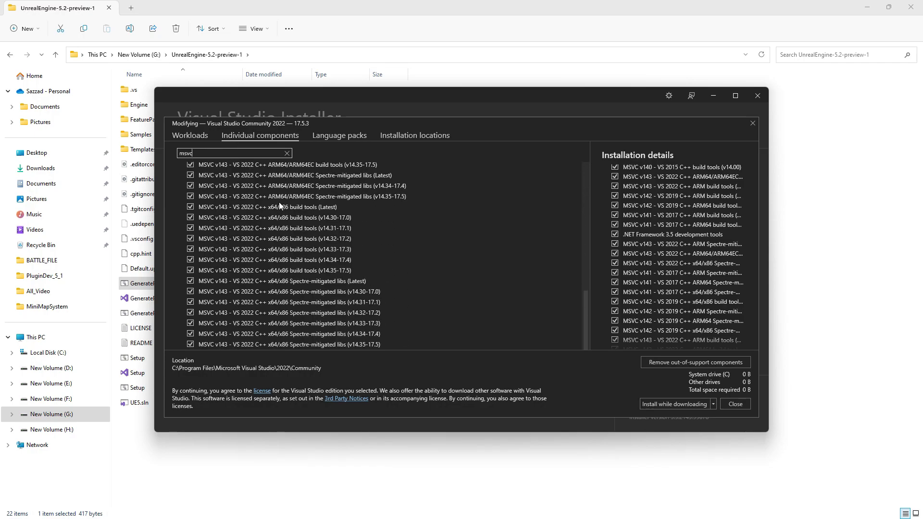
{"action": "scroll", "coordinate": [243, 215], "scroll_direction": "up", "scroll_amount": 8}
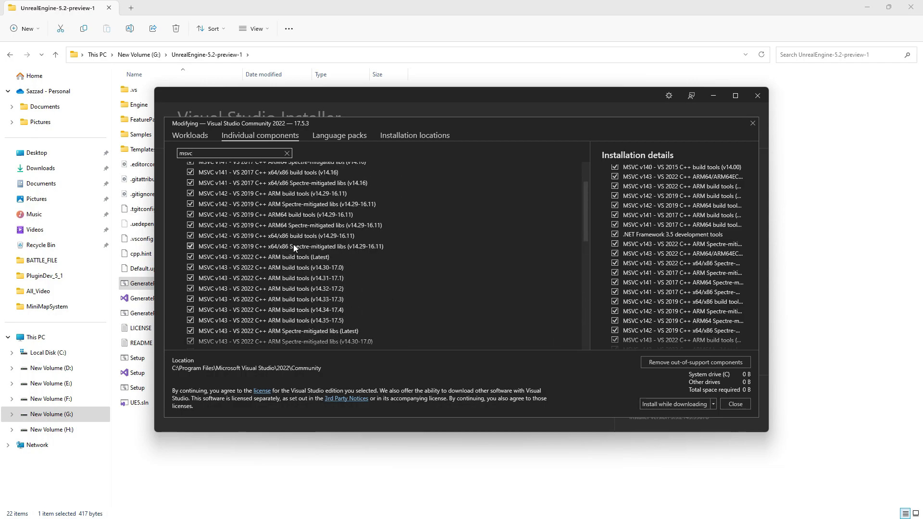
{"action": "scroll", "coordinate": [294, 252], "scroll_direction": "up", "scroll_amount": 3}
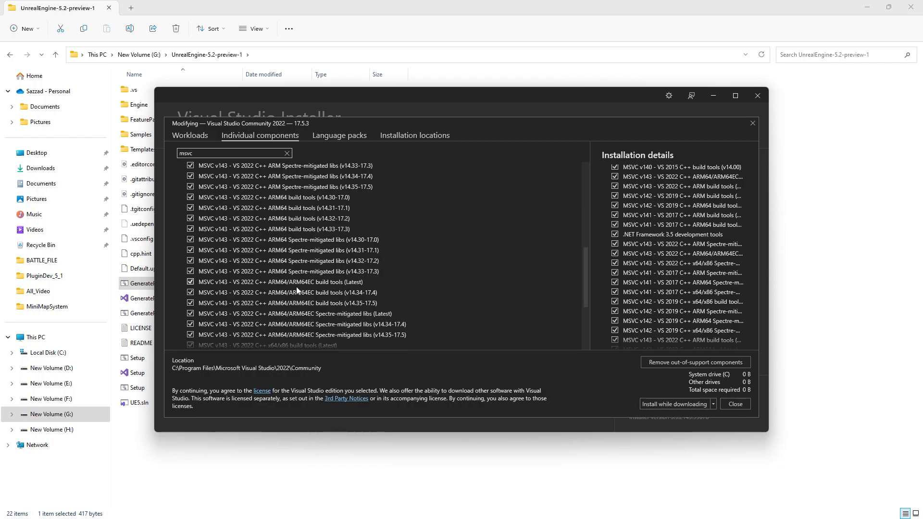
{"action": "scroll", "coordinate": [277, 277], "scroll_direction": "down", "scroll_amount": 8}
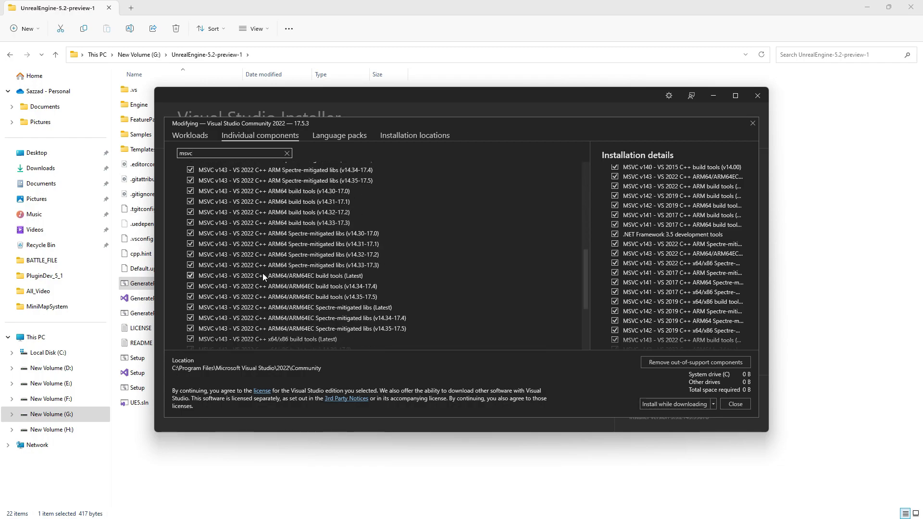
{"action": "left_click", "coordinate": [753, 123]}
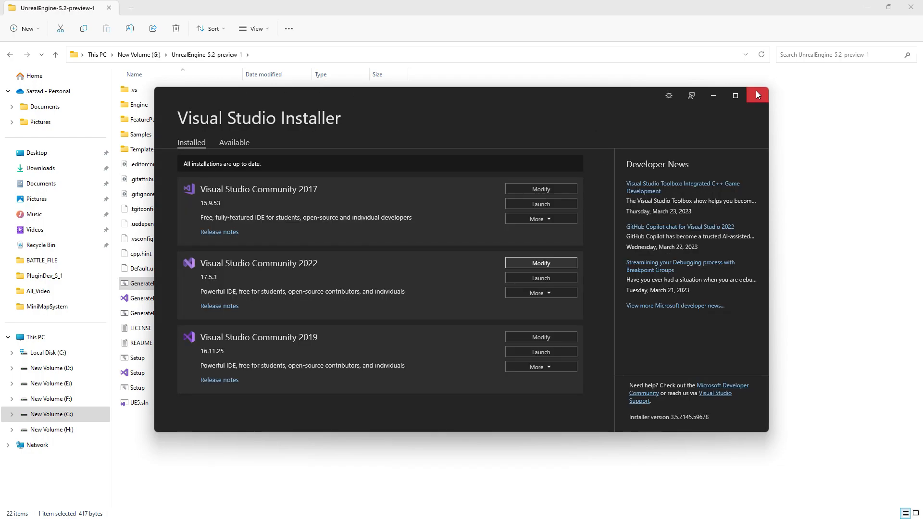
{"action": "left_click", "coordinate": [757, 95]}
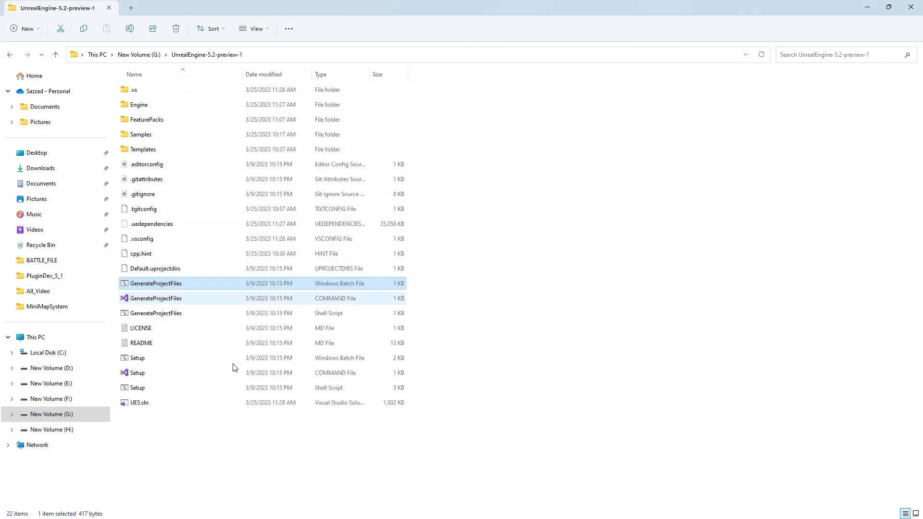
Open UE5.sln with Microsoft Visual Studio 2022 and maximize its window.
{"action": "left_click", "coordinate": [155, 406]}
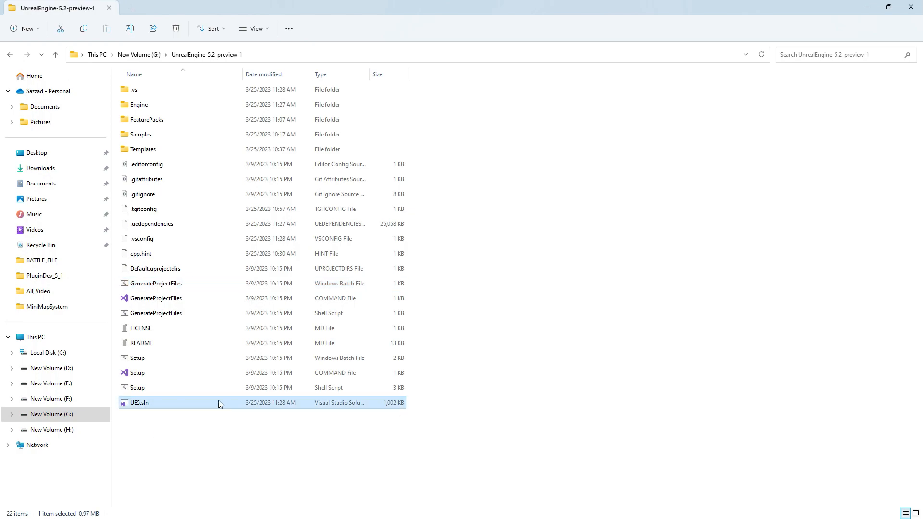
{"action": "right_click", "coordinate": [154, 403]}
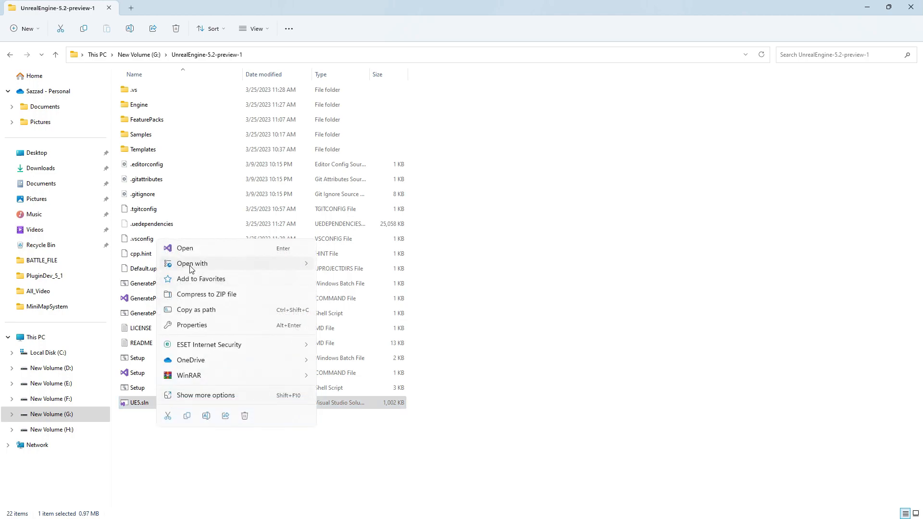
{"action": "mouse_move", "coordinate": [197, 263]}
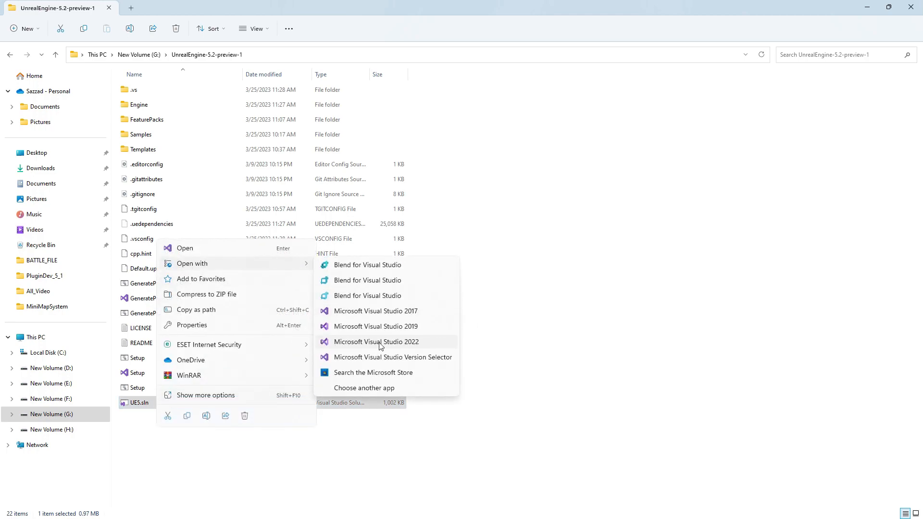
{"action": "left_click", "coordinate": [420, 342]}
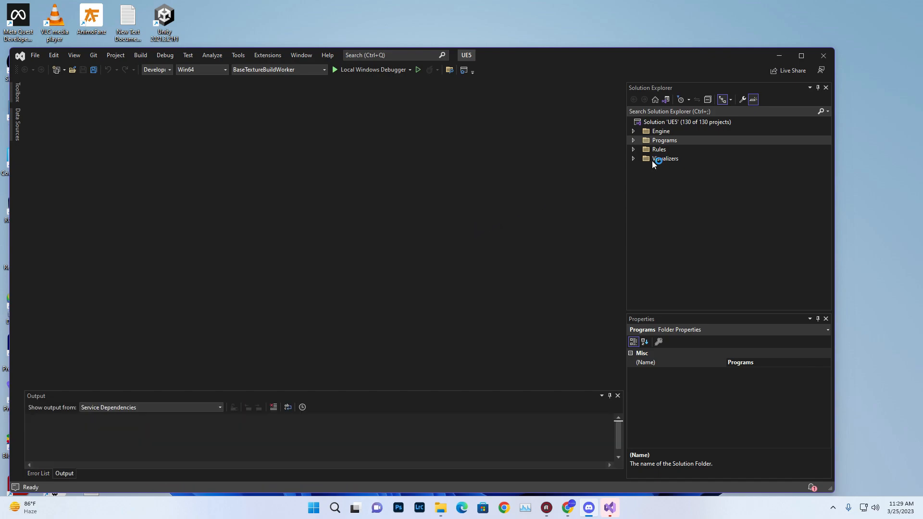
{"action": "left_click", "coordinate": [808, 54]}
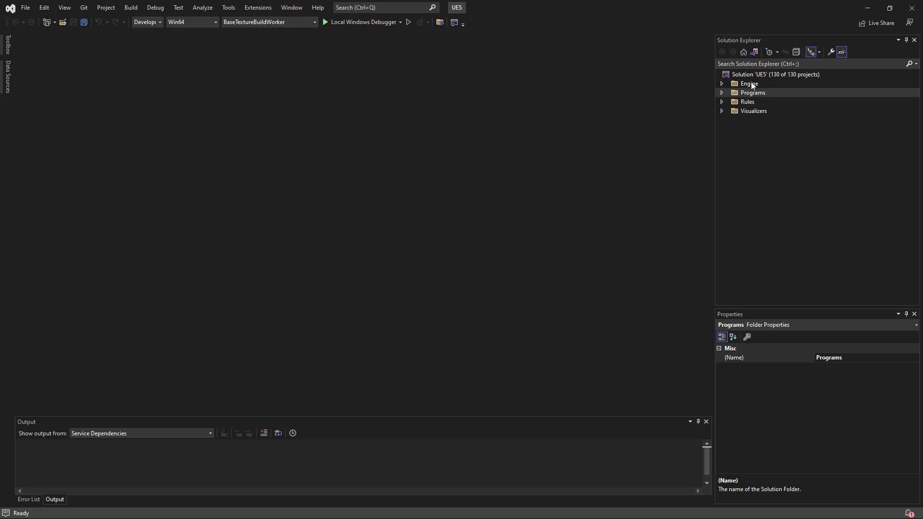
Set the UE5 project inside the Engine solution folder as the startup project.
{"action": "left_click", "coordinate": [722, 84]}
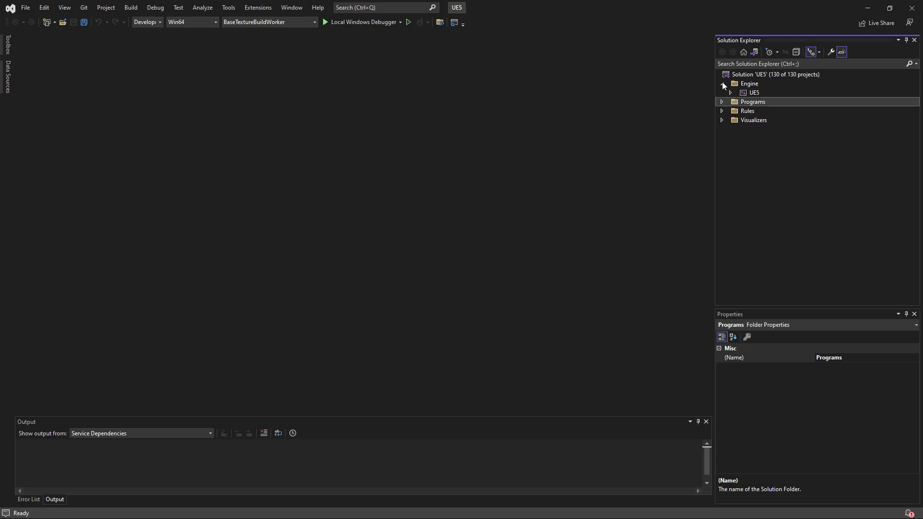
{"action": "left_click", "coordinate": [754, 93]}
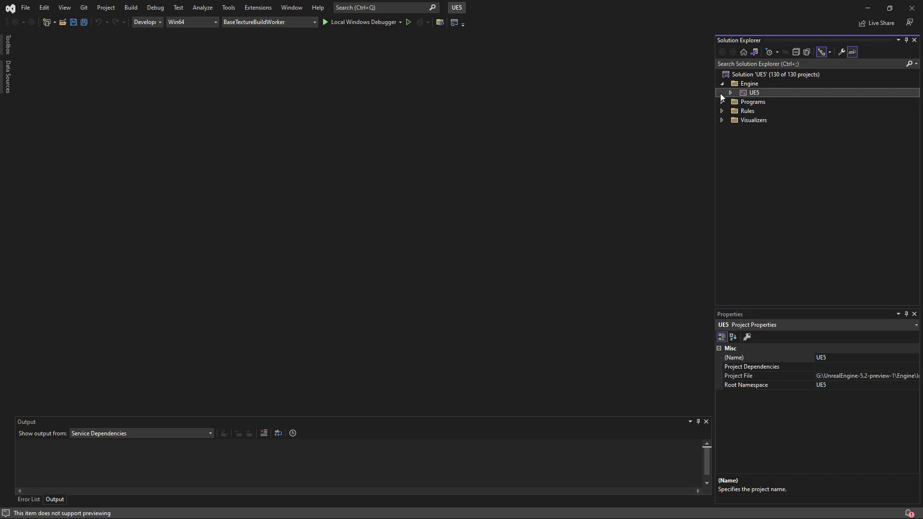
{"action": "right_click", "coordinate": [752, 92]}
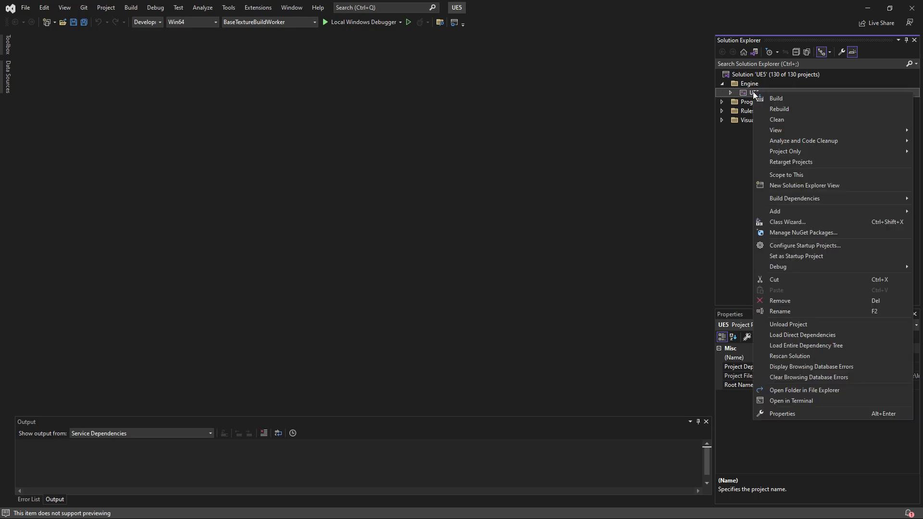
{"action": "left_click", "coordinate": [793, 258]}
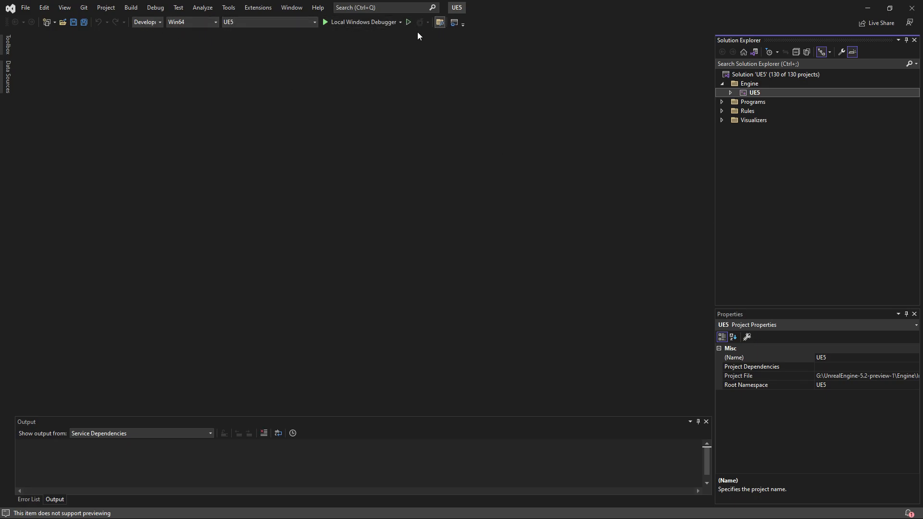
Set the solution configuration to Development Editor and the solution platform to Win64.
{"action": "left_click", "coordinate": [150, 24]}
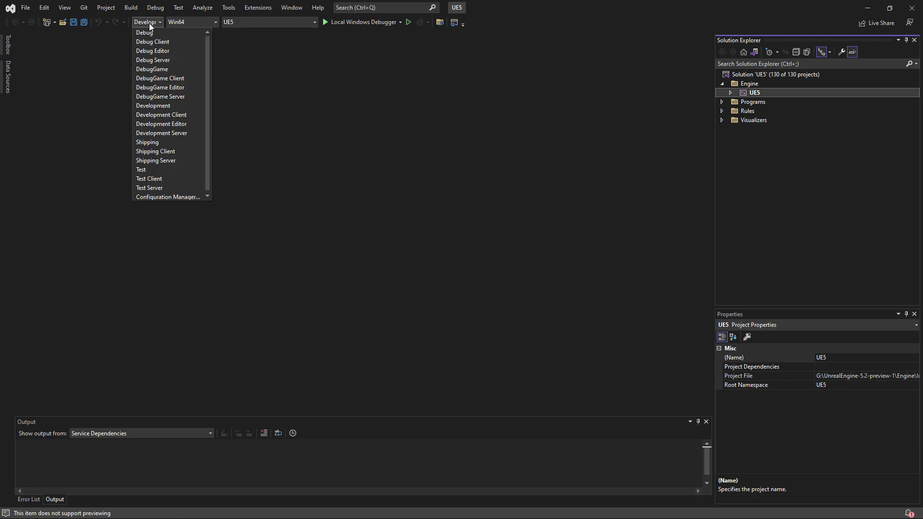
{"action": "left_click", "coordinate": [196, 126]}
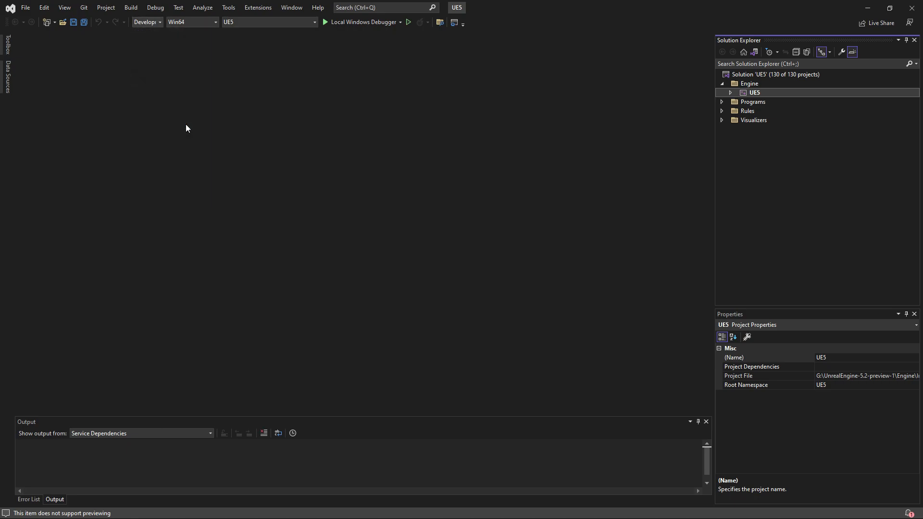
{"action": "left_click", "coordinate": [197, 22]}
{"action": "left_click", "coordinate": [187, 54]}
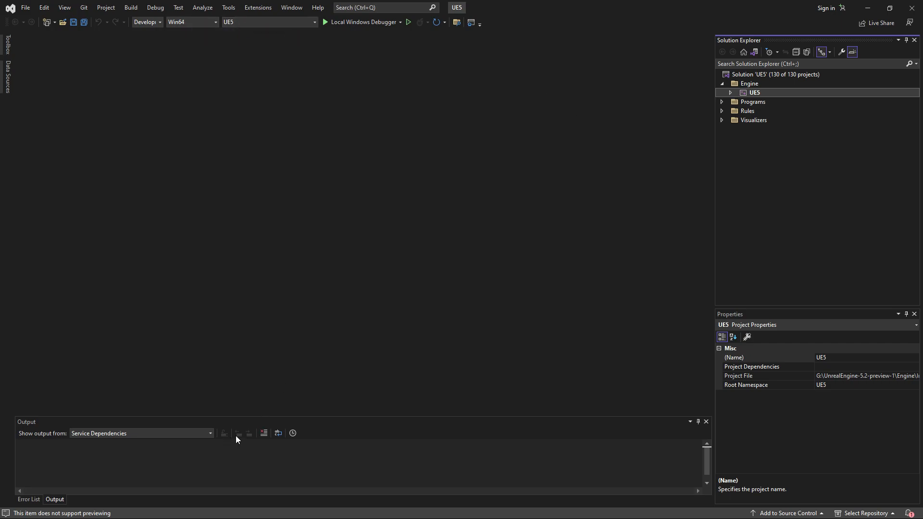
Build the UE5 project and follow the build progress in the output log.
{"action": "right_click", "coordinate": [768, 91]}
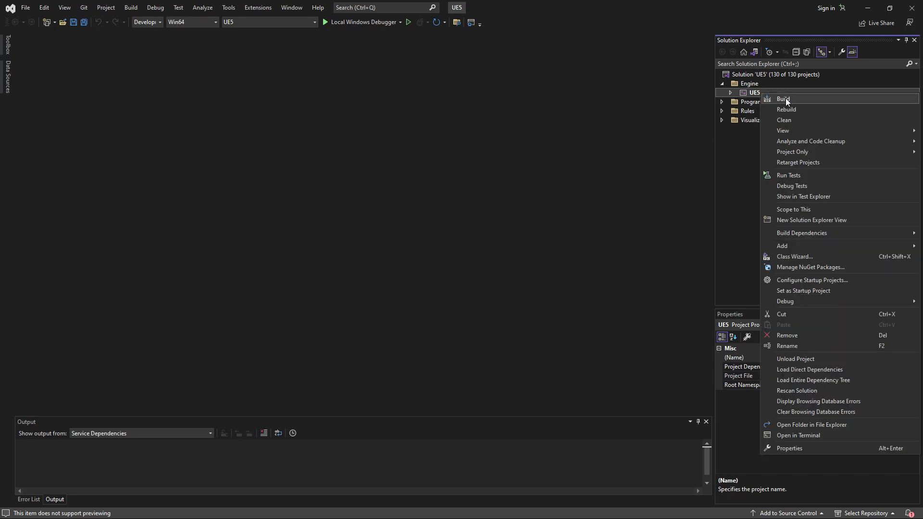
{"action": "left_click", "coordinate": [784, 99]}
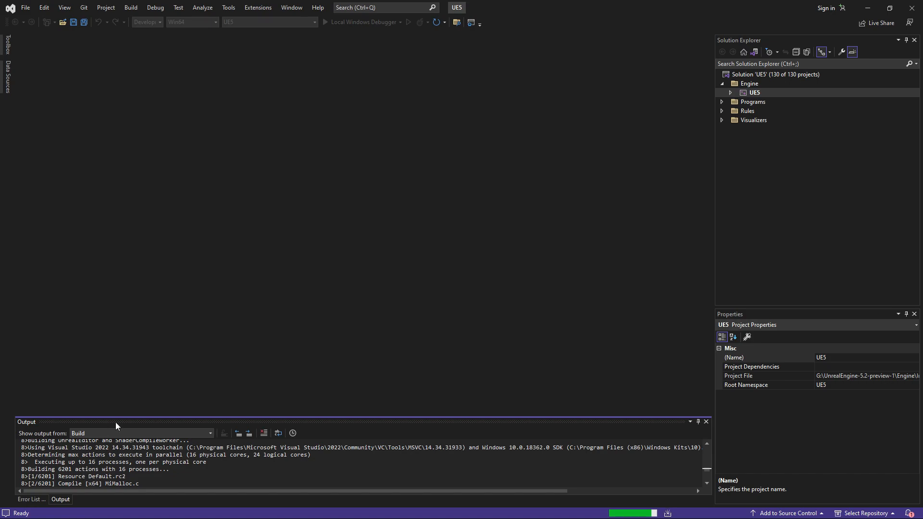
{"action": "left_click_drag", "start_coordinate": [83, 484], "coordinate": [45, 485]}
{"action": "left_click", "coordinate": [179, 478]}
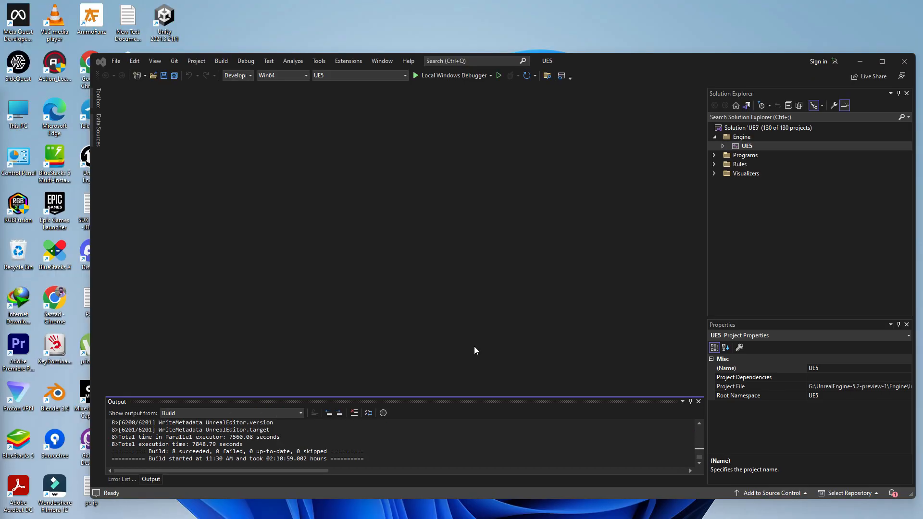
Review the build summary in the output log and the error list for failures, and close Visual Studio.
{"action": "left_click", "coordinate": [879, 68]}
{"action": "scroll", "coordinate": [104, 470], "scroll_direction": "up", "scroll_amount": 1}
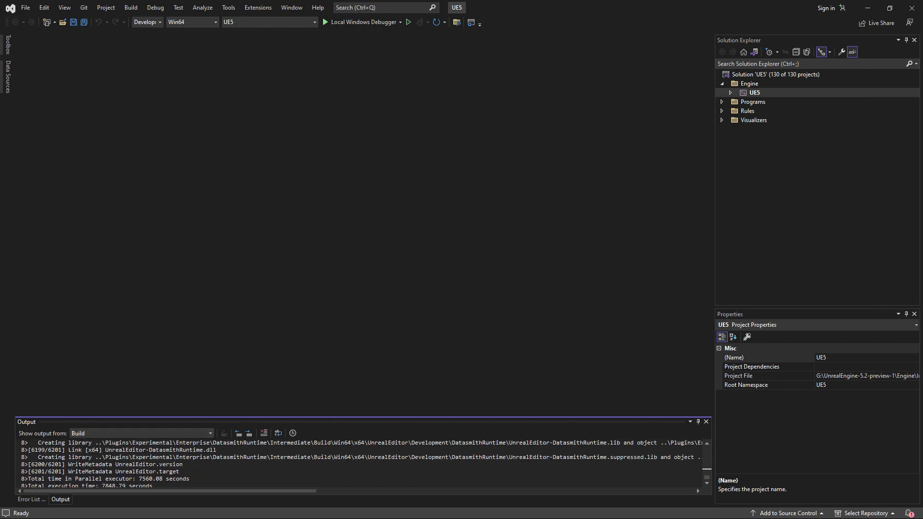
{"action": "scroll", "coordinate": [63, 476], "scroll_direction": "down", "scroll_amount": 2}
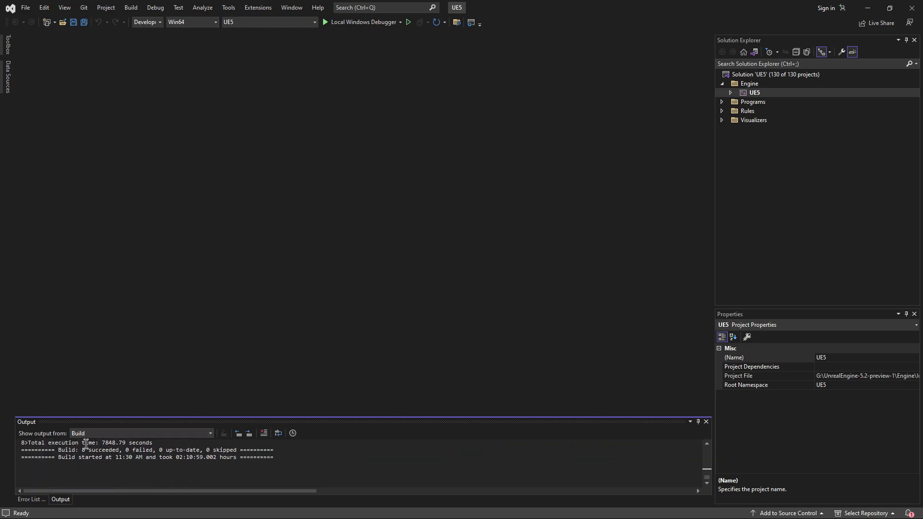
{"action": "left_click_drag", "start_coordinate": [124, 450], "coordinate": [245, 449]}
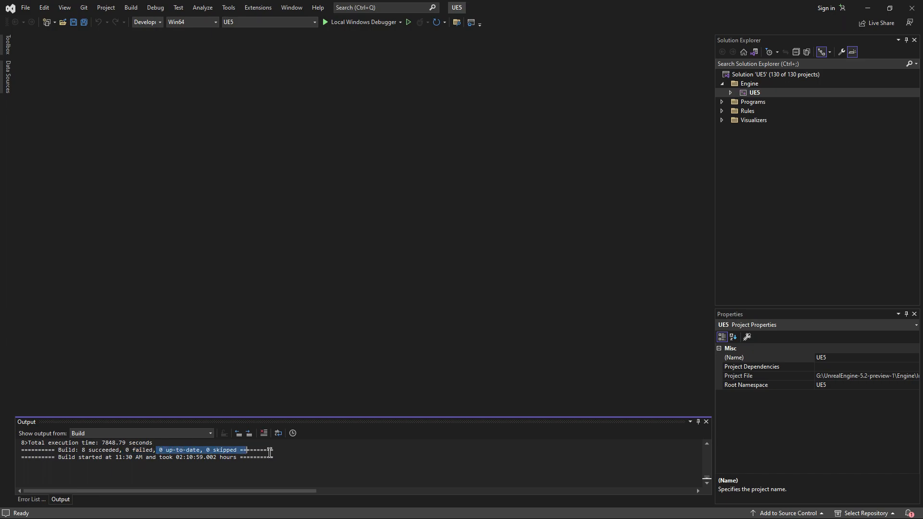
{"action": "left_click_drag", "start_coordinate": [78, 450], "coordinate": [123, 450]}
{"action": "left_click_drag", "start_coordinate": [123, 450], "coordinate": [94, 450]}
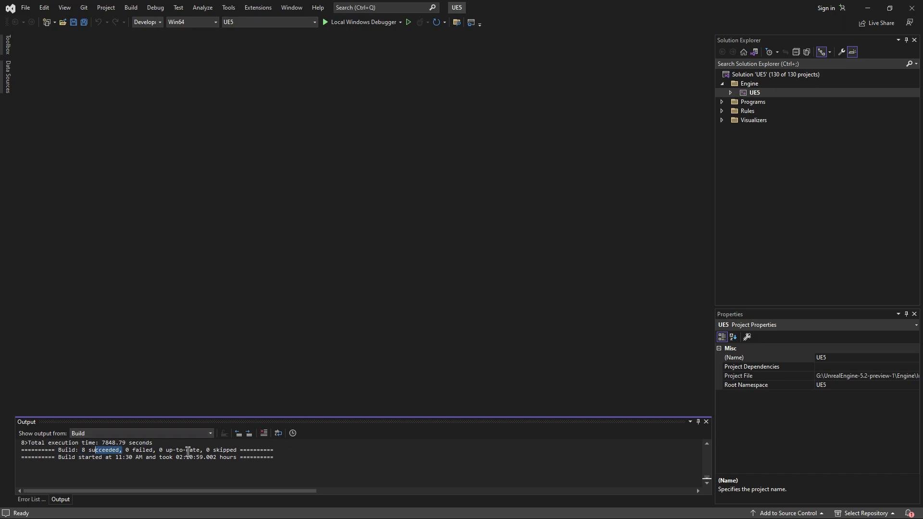
{"action": "left_click", "coordinate": [31, 499]}
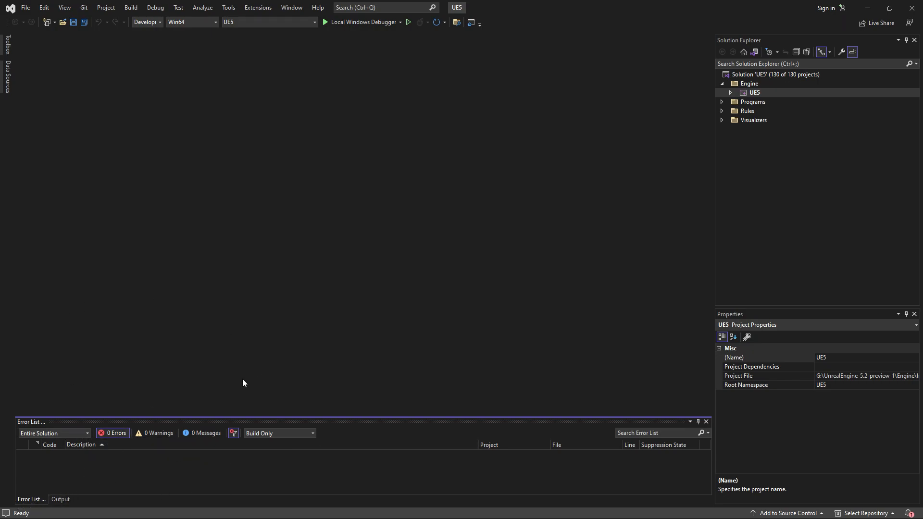
{"action": "left_click", "coordinate": [911, 2]}
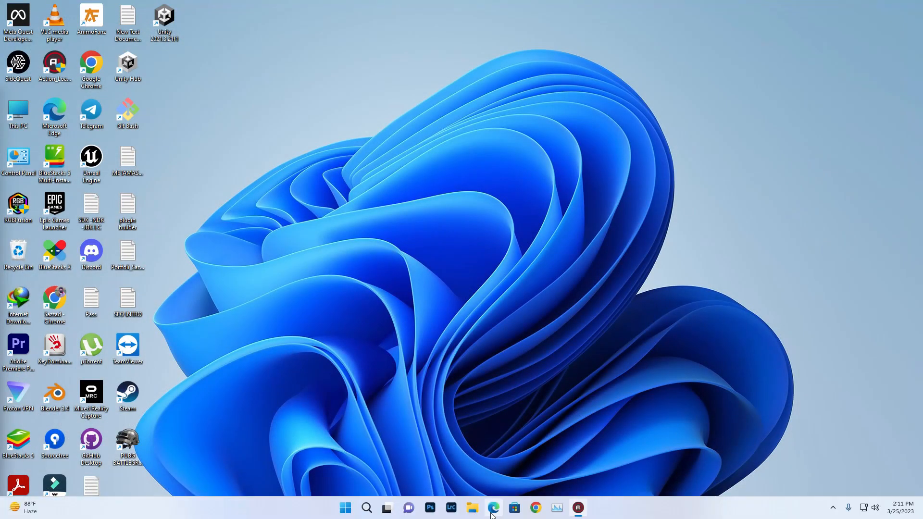
In File Explorer, open Engine\Binaries\Win64 inside UnrealEngine-5.2-preview-1 on New Volume (G:) and locate the UnrealEditor application.
{"action": "left_click", "coordinate": [472, 509]}
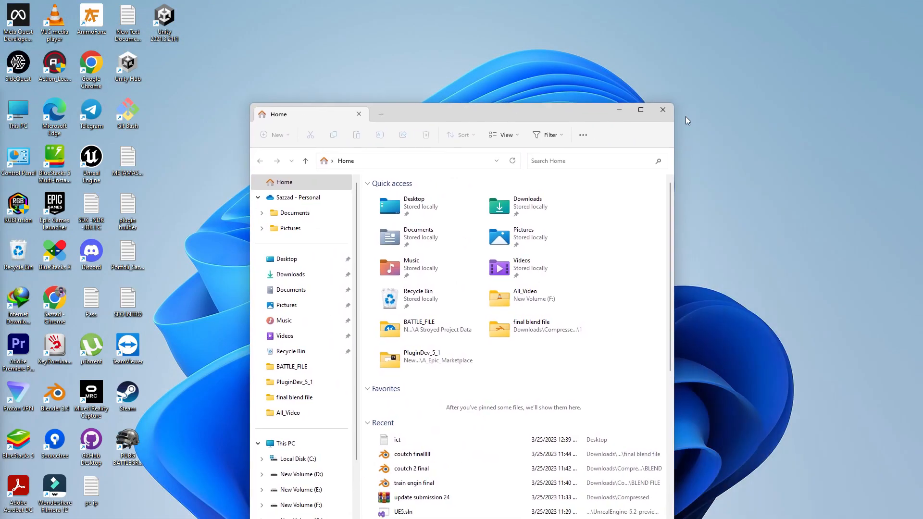
{"action": "left_click", "coordinate": [641, 110]}
{"action": "left_click", "coordinate": [48, 413]}
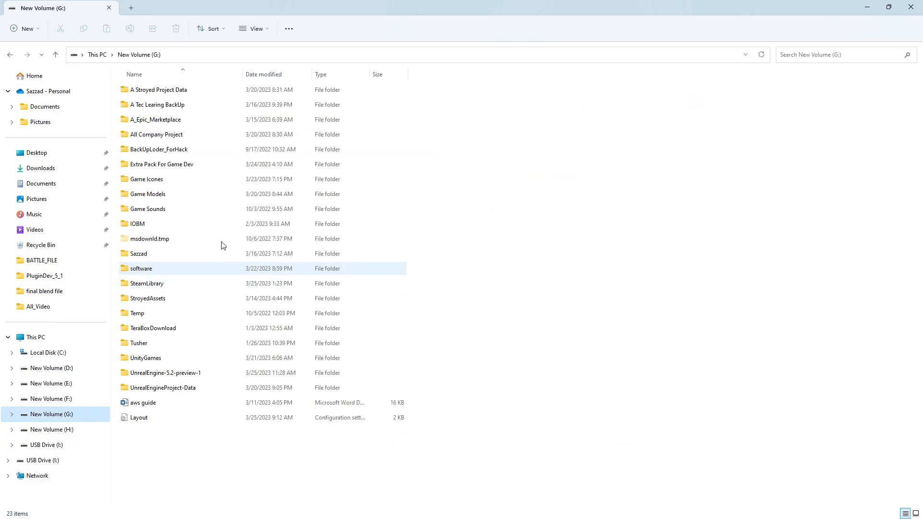
{"action": "double_click", "coordinate": [193, 372]}
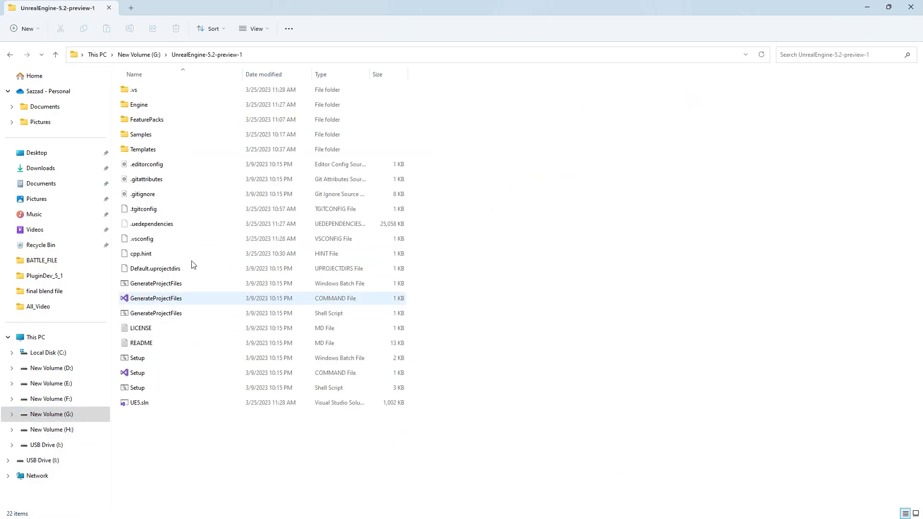
{"action": "double_click", "coordinate": [168, 108]}
{"action": "double_click", "coordinate": [148, 93]}
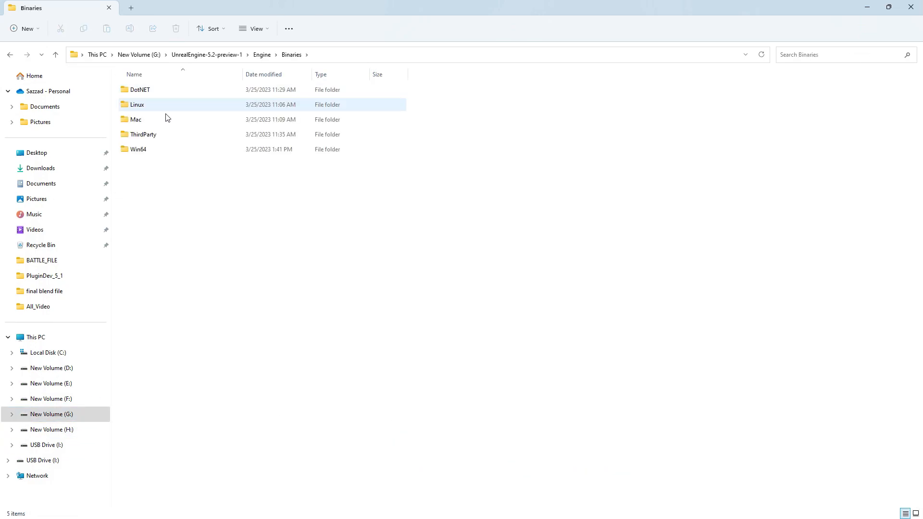
{"action": "double_click", "coordinate": [163, 151]}
{"action": "scroll", "coordinate": [245, 367], "scroll_direction": "down", "scroll_amount": 5}
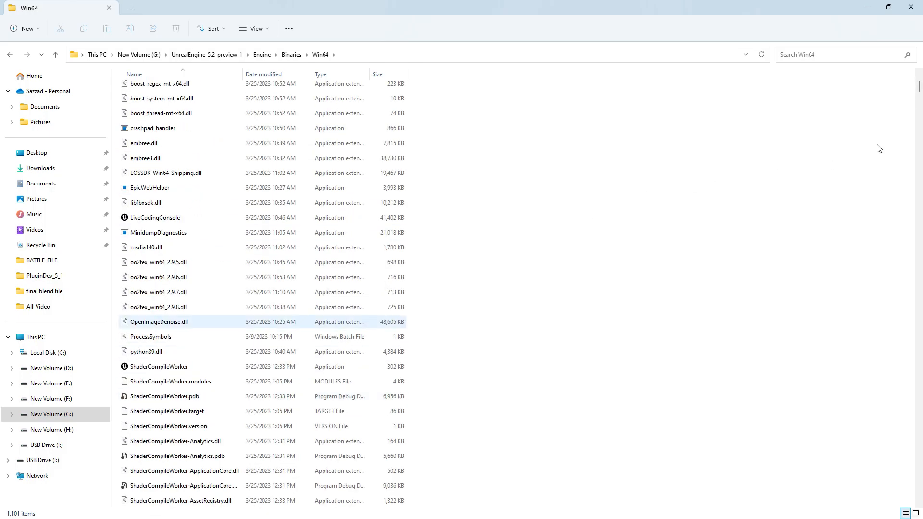
{"action": "left_click_drag", "start_coordinate": [919, 86], "coordinate": [919, 159]}
{"action": "scroll", "coordinate": [873, 154], "scroll_direction": "up", "scroll_amount": 15}
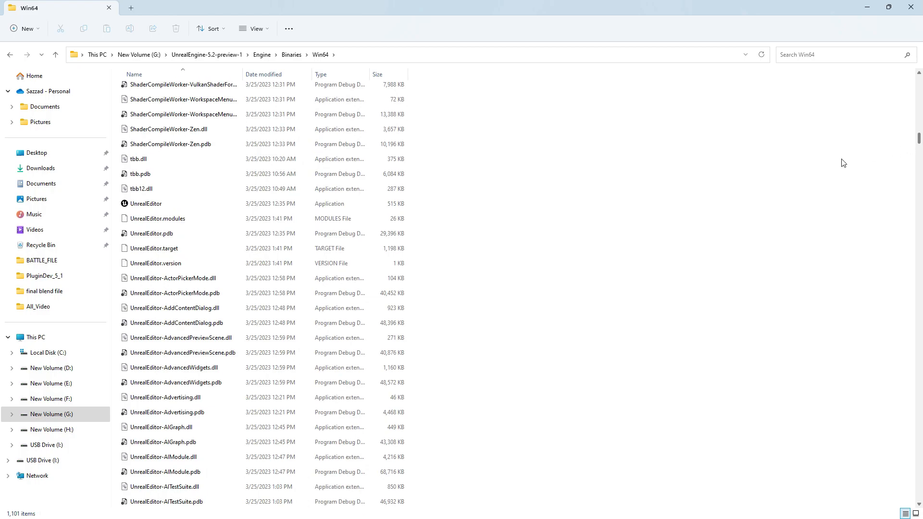
Create a shortcut to the UnrealEditor application in the Win64 folder.
{"action": "right_click", "coordinate": [164, 208]}
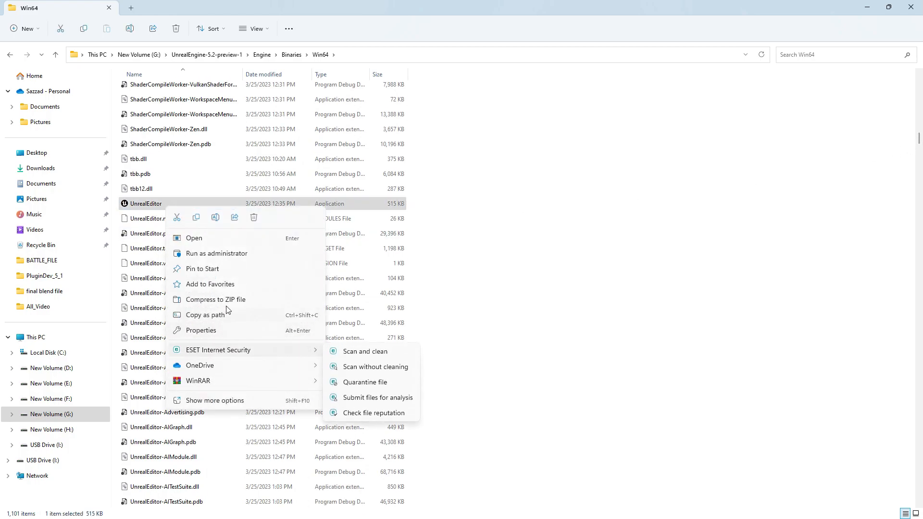
{"action": "left_click", "coordinate": [229, 401]}
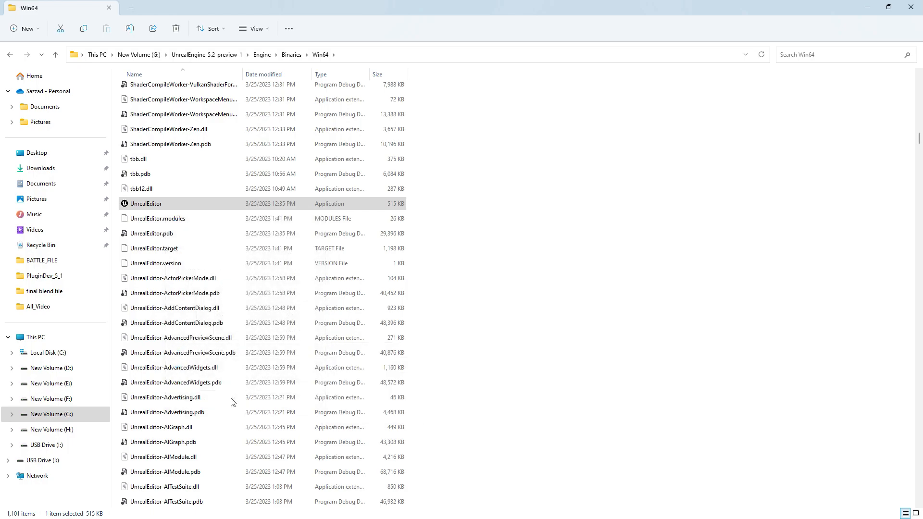
{"action": "left_click", "coordinate": [276, 356]}
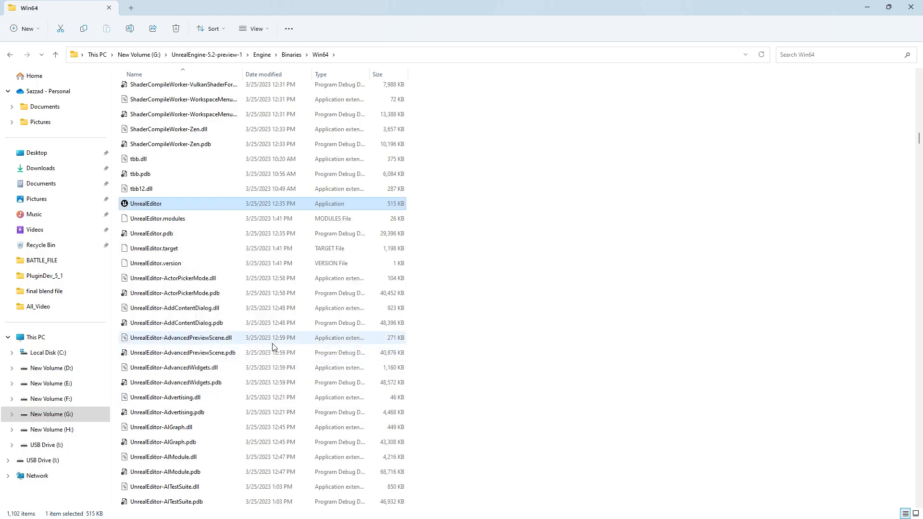
Rename the new UnrealEditor shortcut as UE5.2_SourceBuild.
{"action": "right_click", "coordinate": [189, 209]}
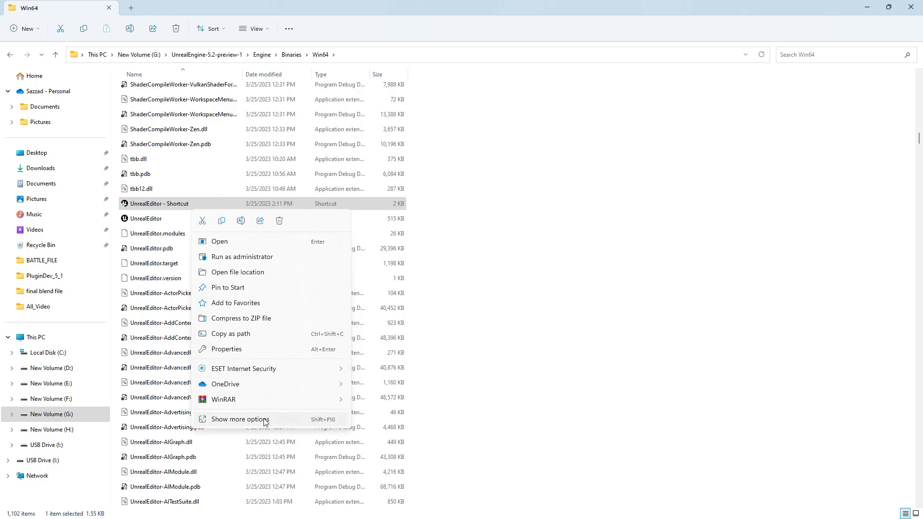
{"action": "left_click", "coordinate": [262, 423]}
{"action": "left_click", "coordinate": [294, 400]}
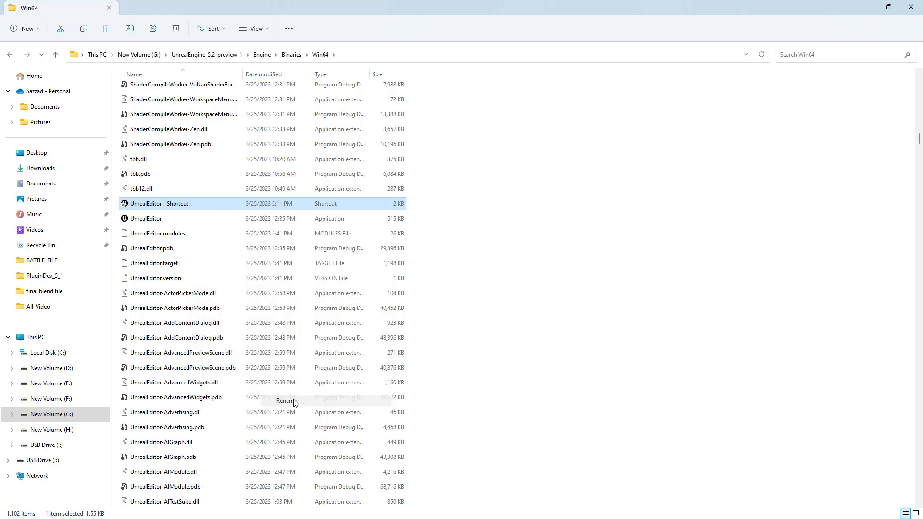
{"action": "key", "text": "BackSpace"}
{"action": "type", "text": "UE"}
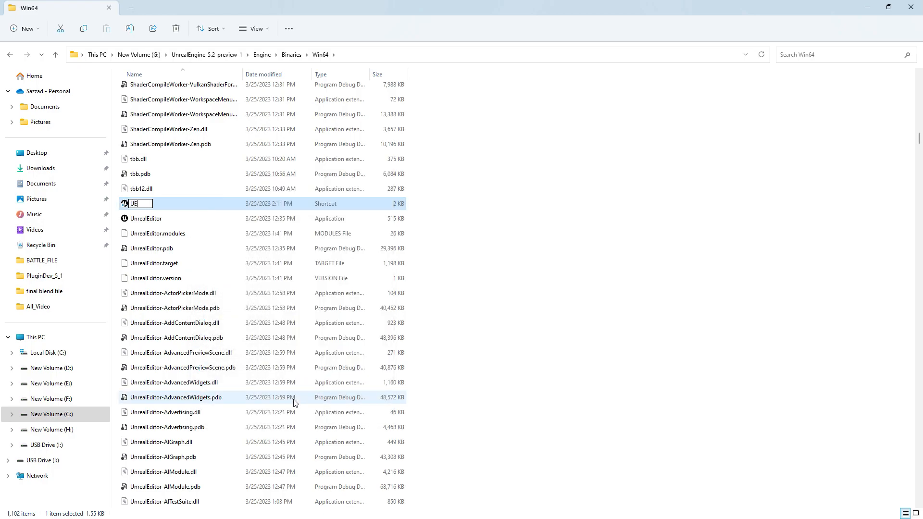
{"action": "type", "text": "5.2_SourceBuild"}
{"action": "key", "text": "Return"}
Copy the UE5.2_SourceBuild shortcut to the desktop, close the folder window and launch the editor from the desktop shortcut.
{"action": "left_click_drag", "start_coordinate": [294, 4], "coordinate": [529, 82]}
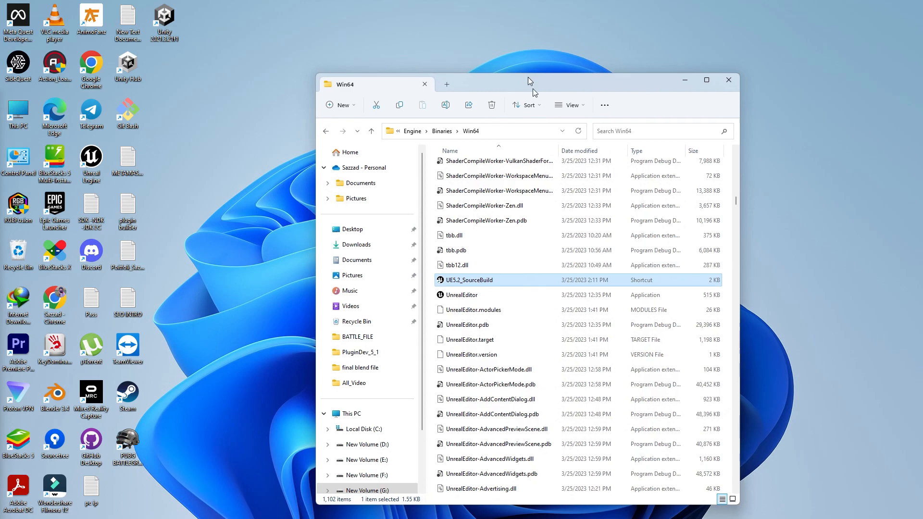
{"action": "left_click_drag", "start_coordinate": [474, 282], "coordinate": [165, 73]}
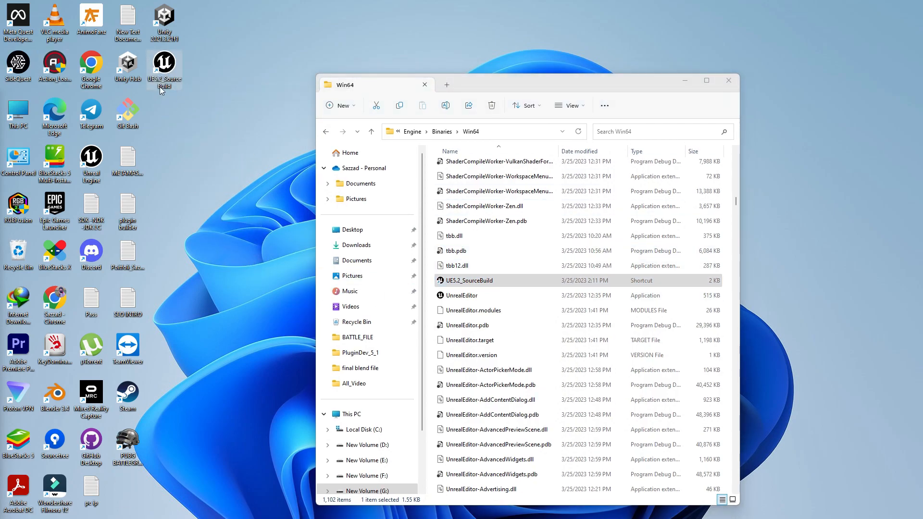
{"action": "left_click", "coordinate": [729, 80]}
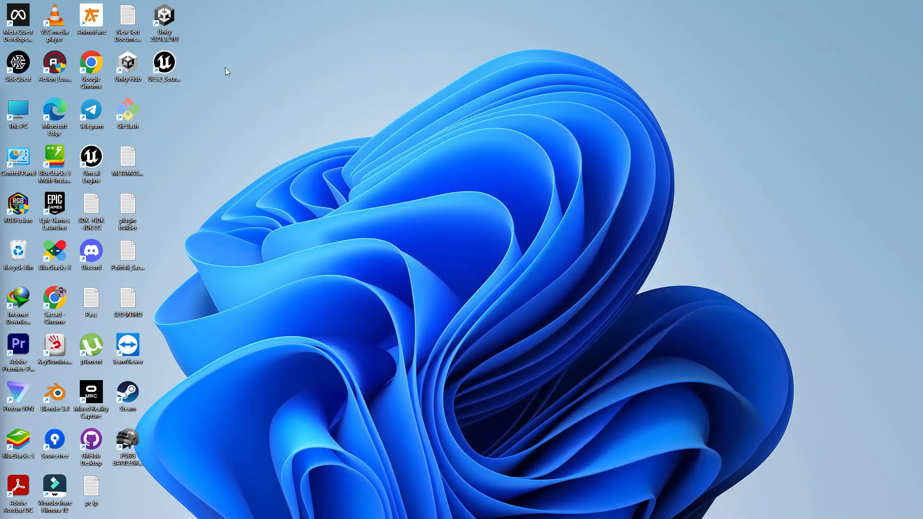
{"action": "double_click", "coordinate": [176, 66]}
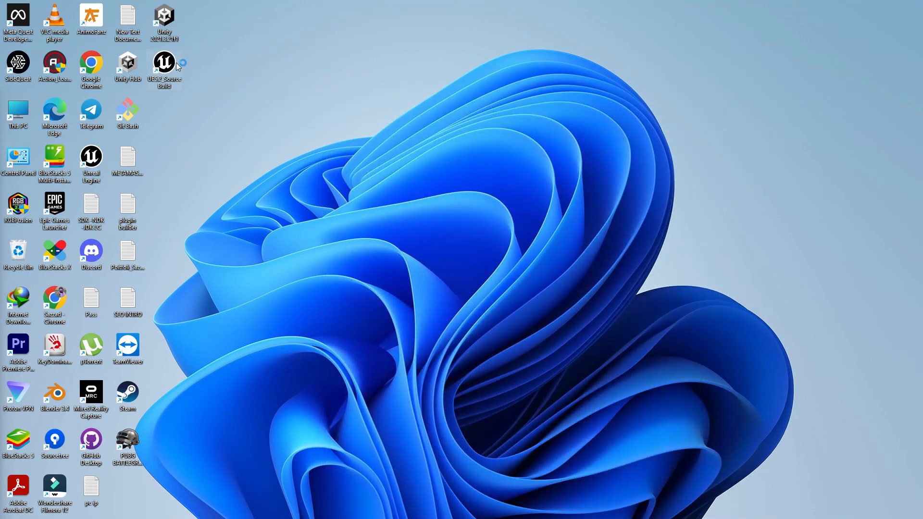